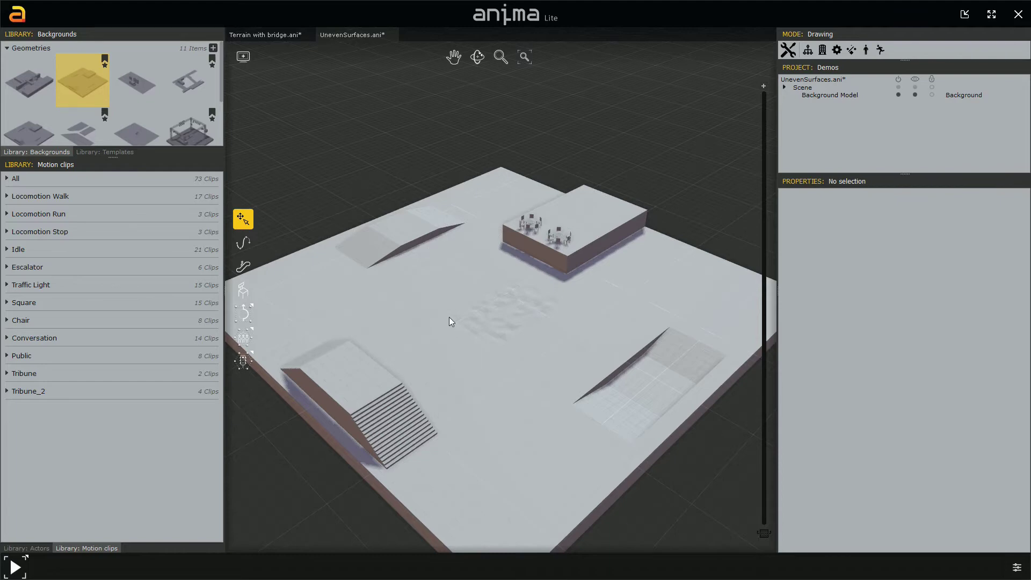
# Draw a straight two-point path lengthwise over the far ramp at about X -19.12, from Z 13.07 to Z -13.19.
pyautogui.scroll(5, 419, 280)
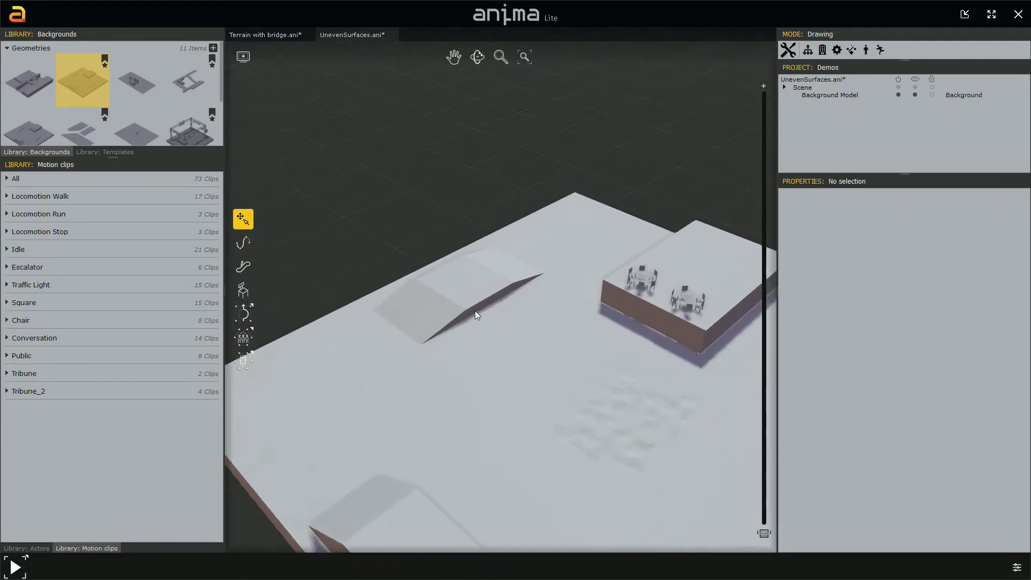
pyautogui.scroll(4, 420, 329)
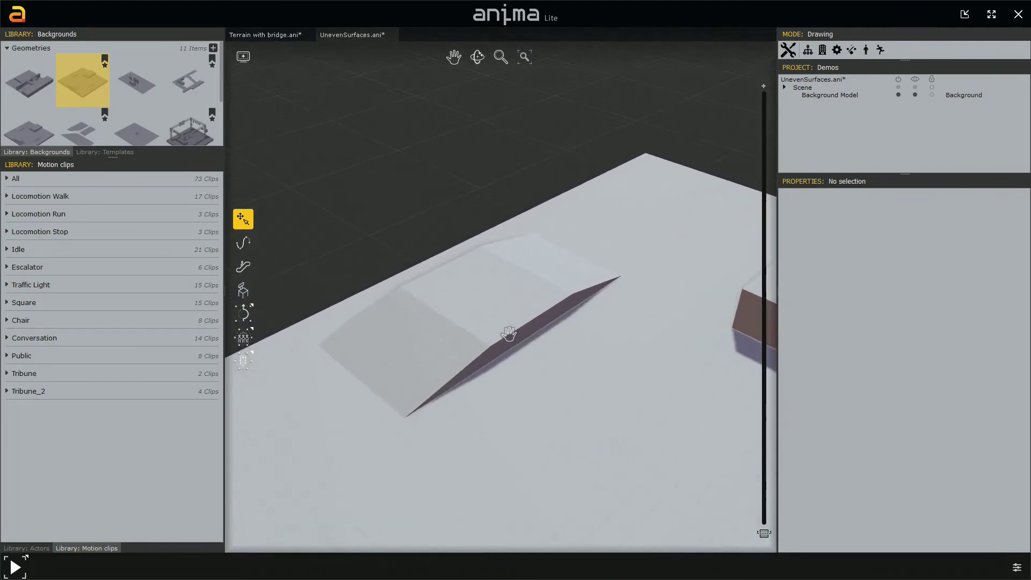
pyautogui.keyDown('alt'); pyautogui.moveTo(486, 337); pyautogui.dragTo(475, 367, button='middle'); pyautogui.keyUp('alt')
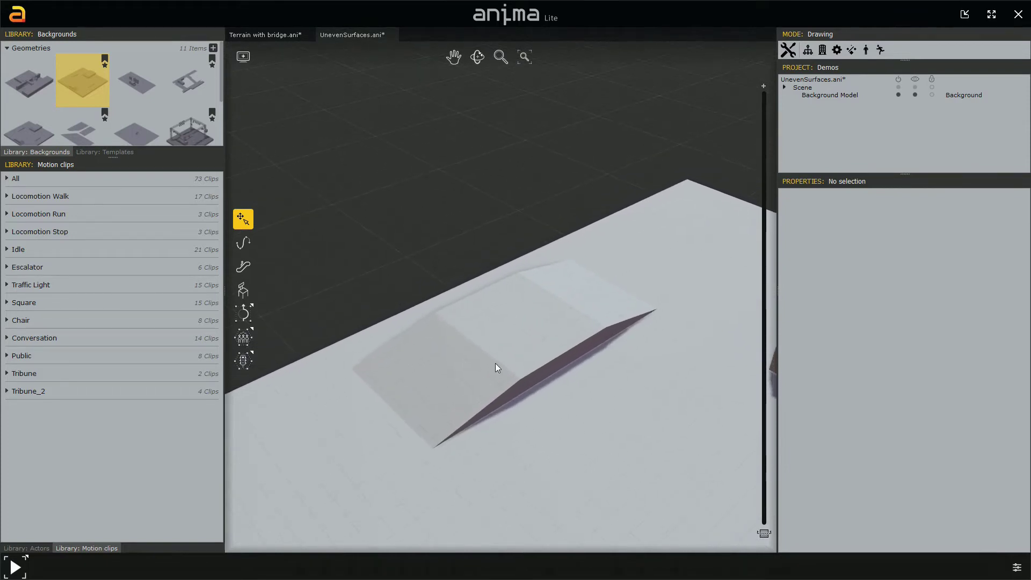
pyautogui.scroll(1, 442, 320)
pyautogui.click(244, 245)
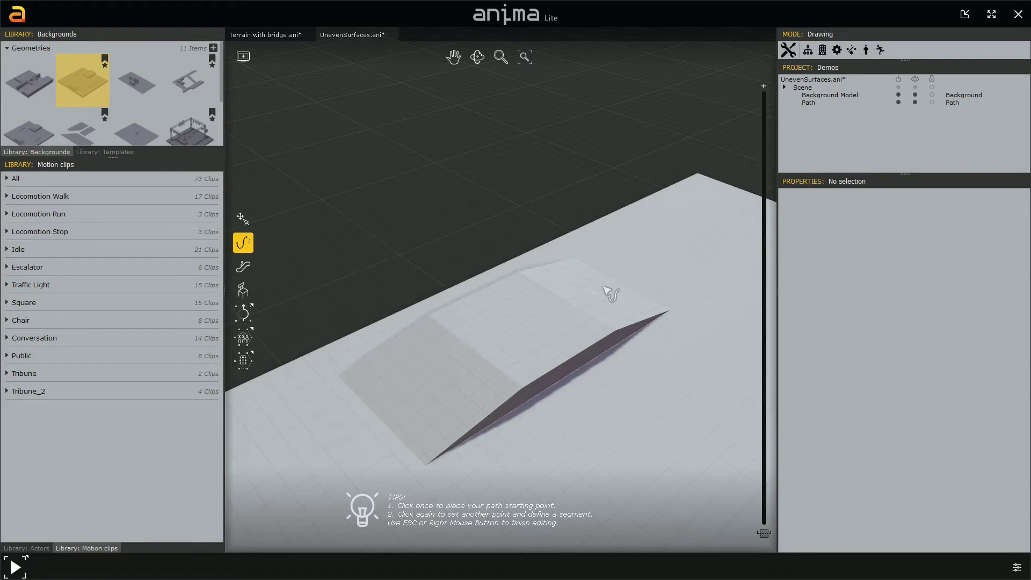
pyautogui.click(382, 409)
pyautogui.click(275, 475)
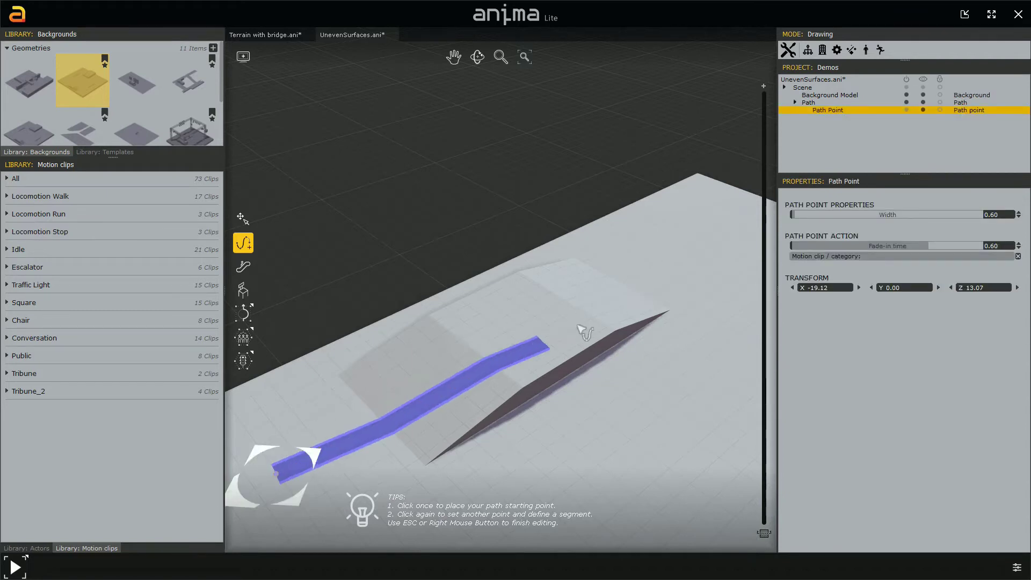
pyautogui.click(675, 254)
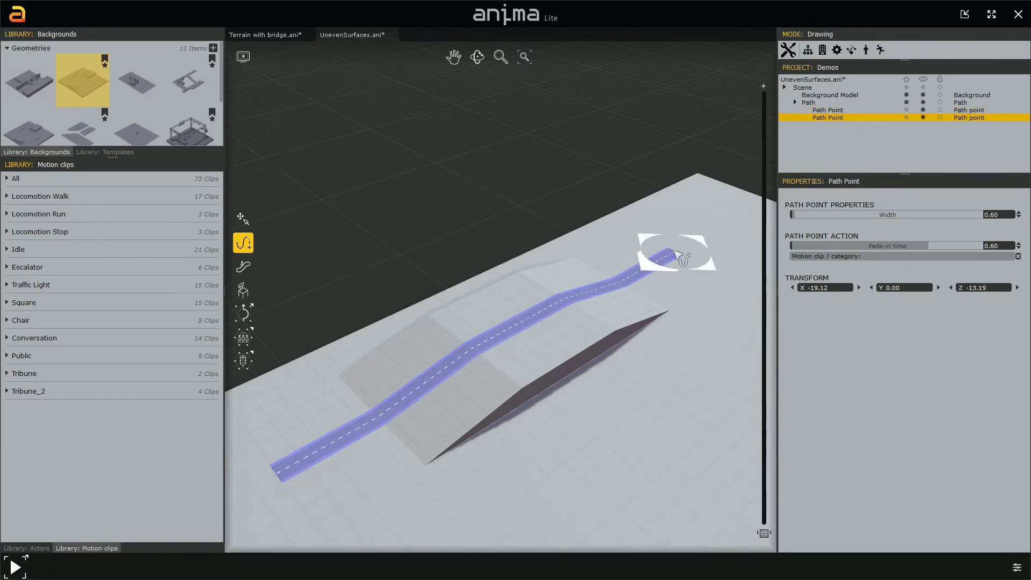
pyautogui.rightClick(634, 298)
# Widen the path over the ramp to about 1.92.
pyautogui.click(403, 407)
pyautogui.click(428, 397)
pyautogui.moveTo(426, 392); pyautogui.dragTo(446, 407)
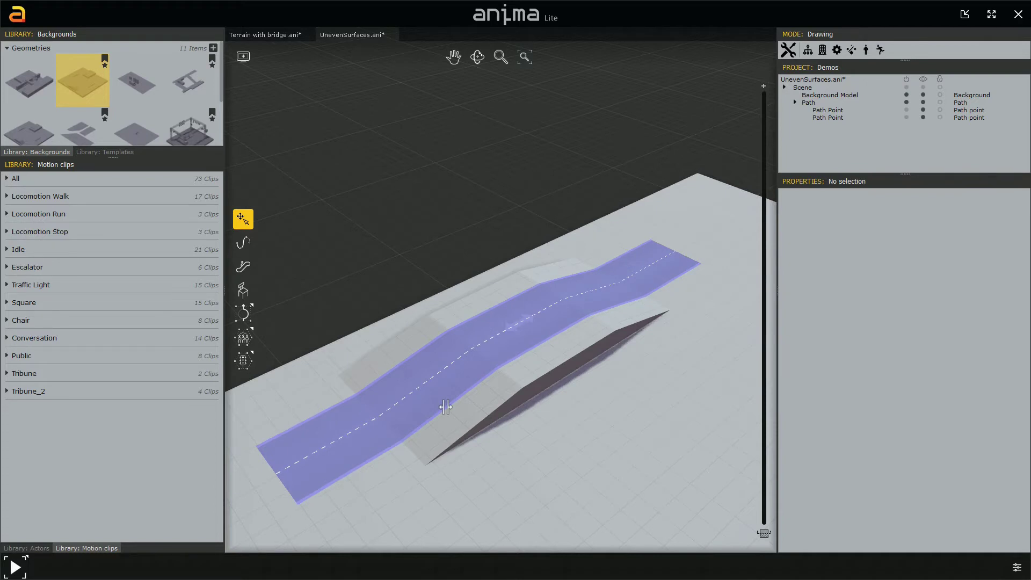
# Set the ramp path's actor count to 15 and generate its crowd.
pyautogui.click(485, 361)
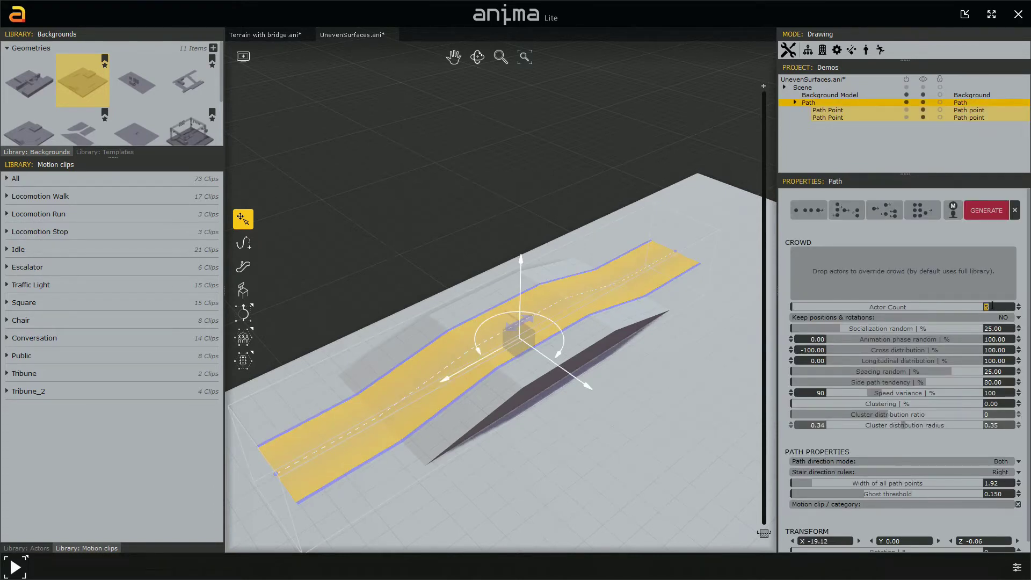
pyautogui.write('15')
pyautogui.click(980, 217)
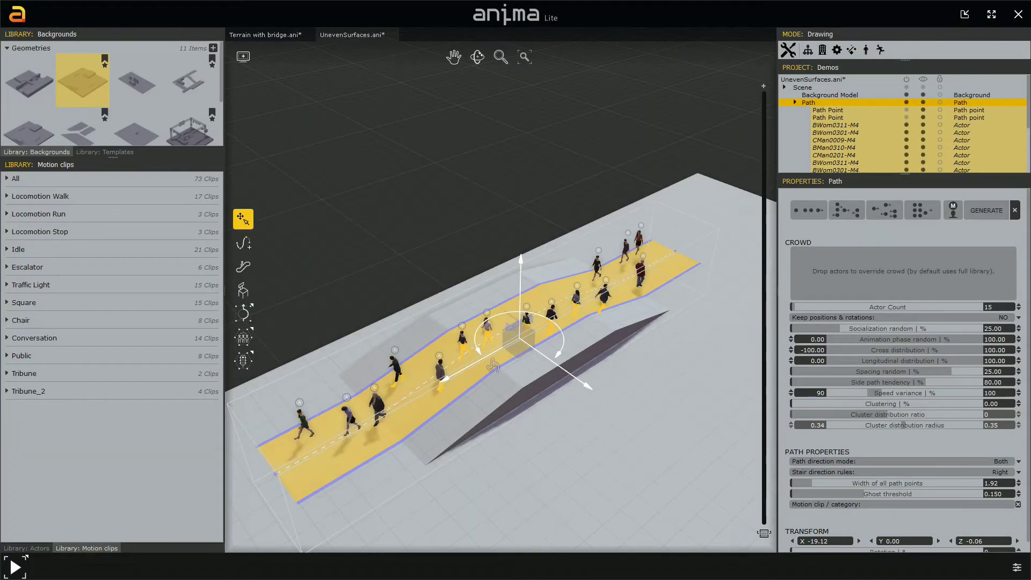
# Delete the ramp path together with its crowd.
pyautogui.scroll(1, 492, 377)
pyautogui.moveTo(495, 393); pyautogui.dragTo(526, 335, button='middle')
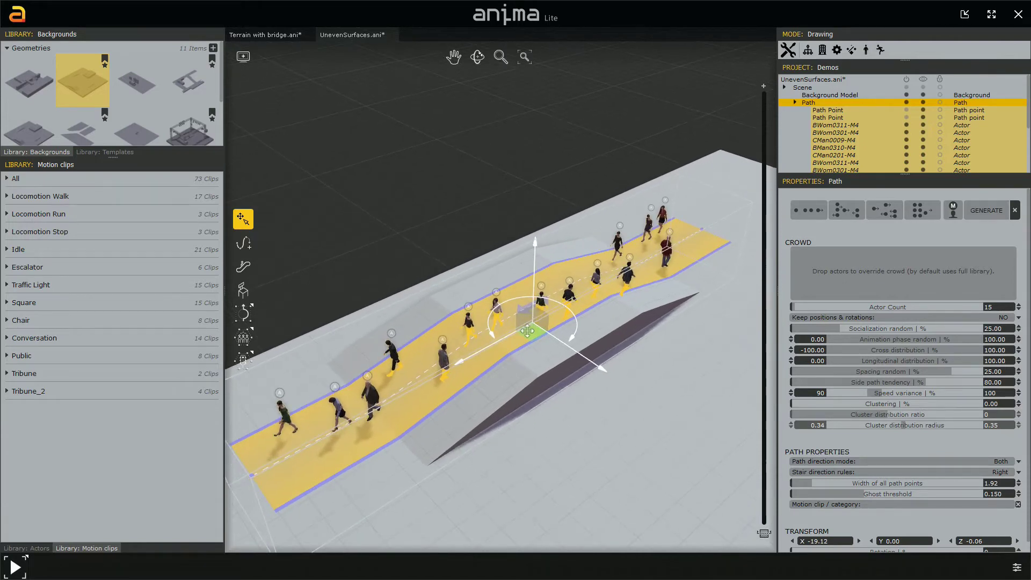
pyautogui.moveTo(468, 396); pyautogui.dragTo(478, 389, button='middle')
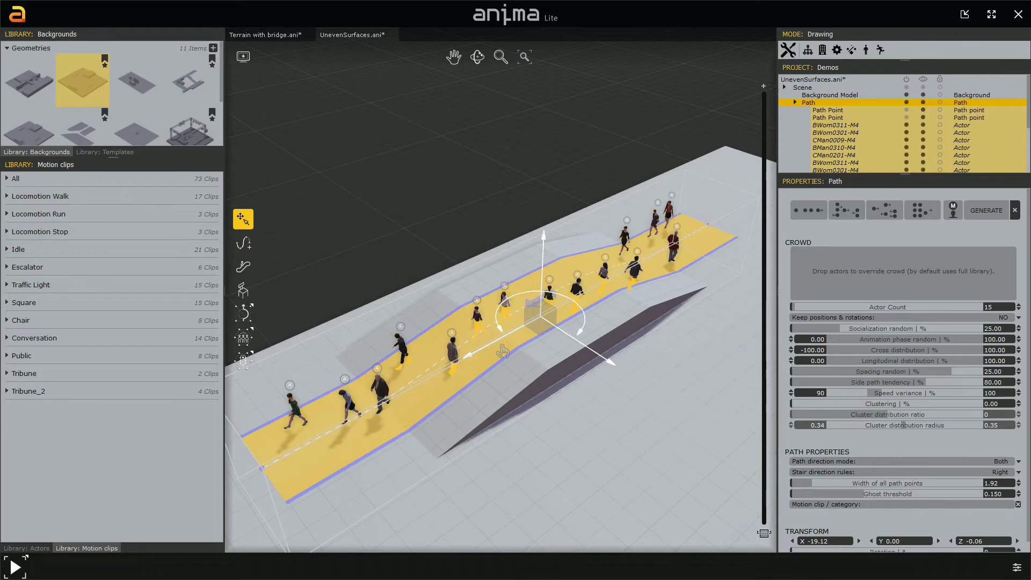
pyautogui.press('Delete')
# Draw a three-point path over the ramp at about X -21, with the middle point on the ramp's top, and widen it to about 1.37.
pyautogui.click(243, 245)
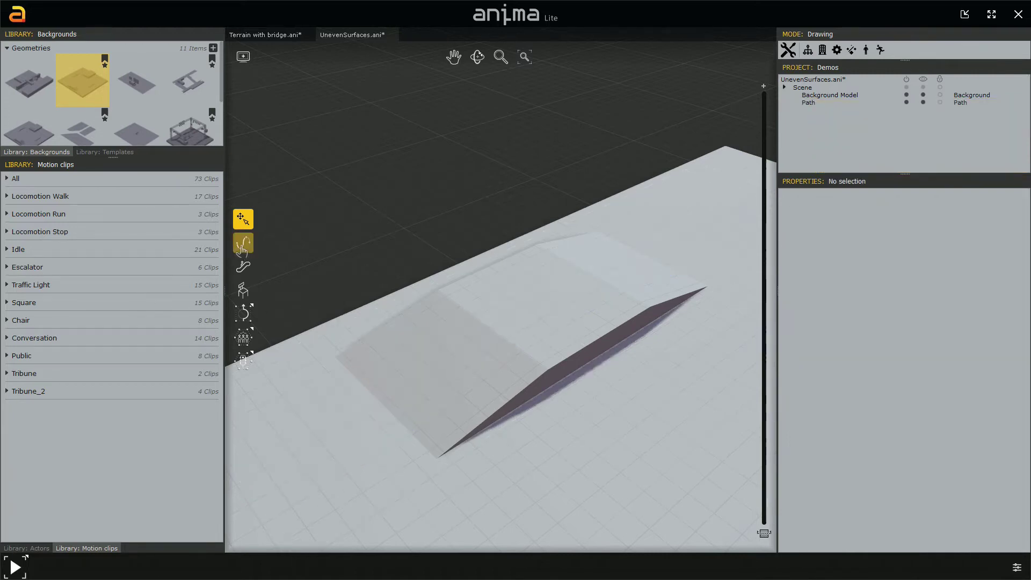
pyautogui.click(274, 423)
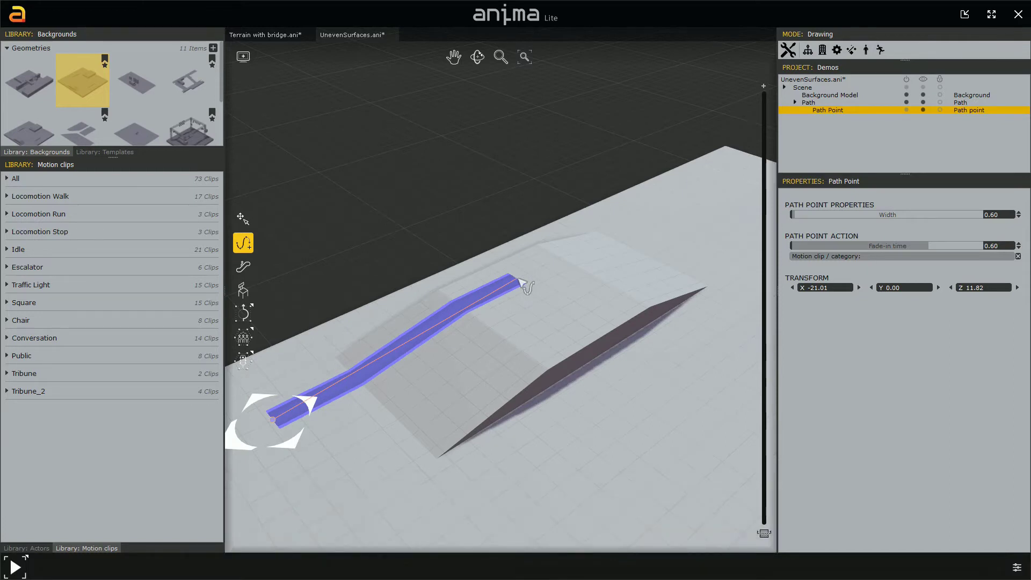
pyautogui.click(518, 278)
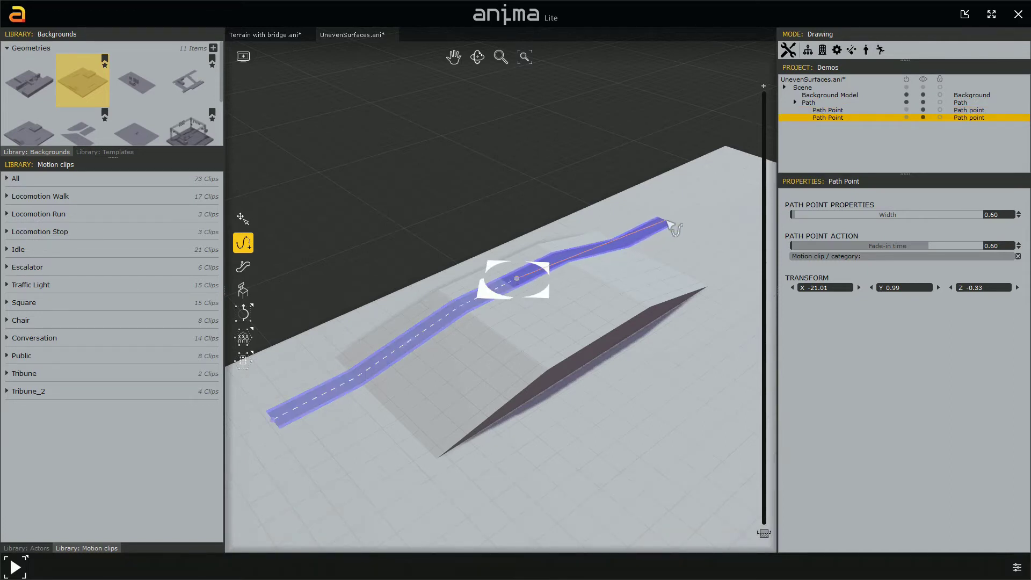
pyautogui.click(670, 227)
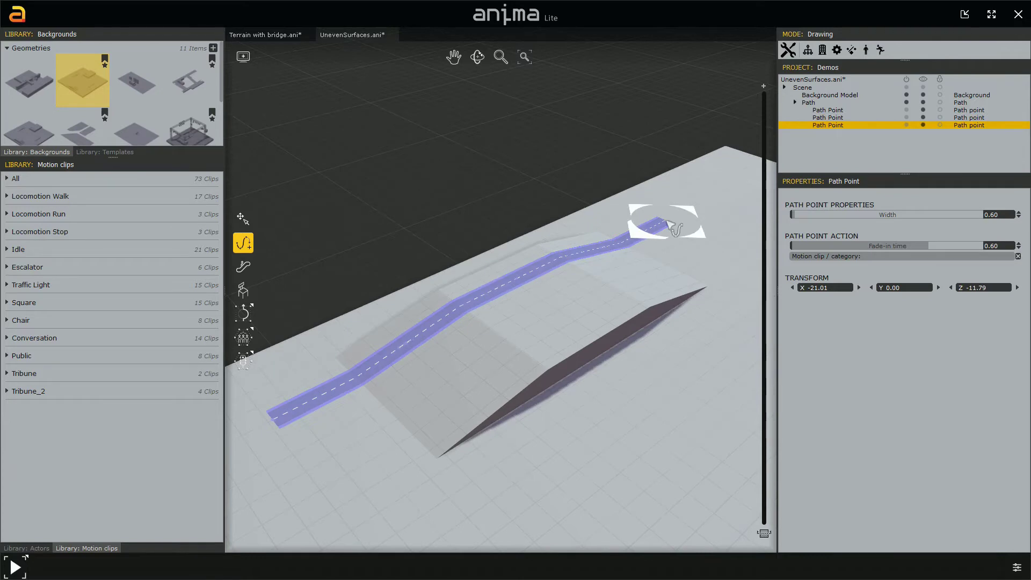
pyautogui.rightClick(667, 221)
pyautogui.click(465, 337)
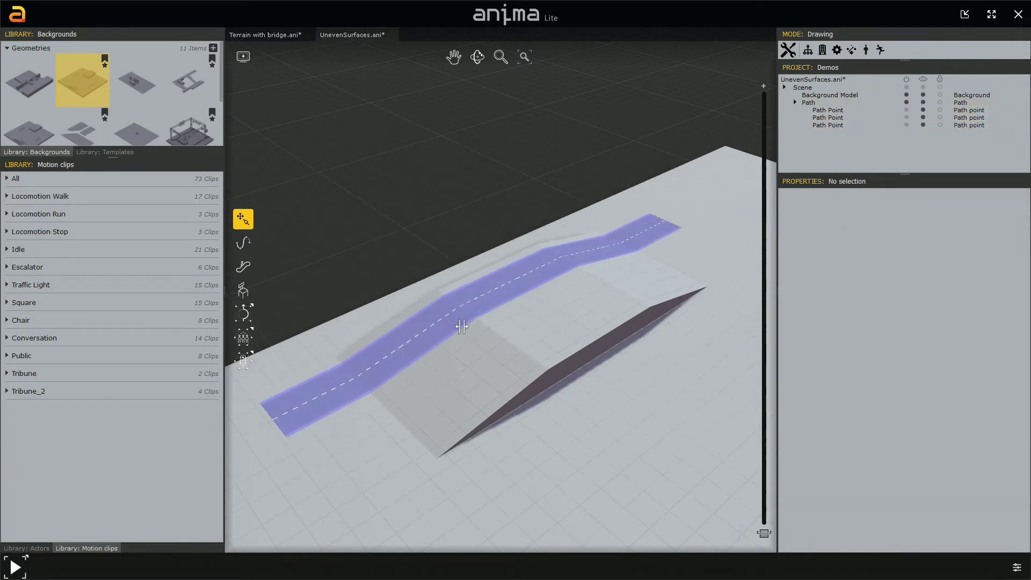
pyautogui.moveTo(462, 327); pyautogui.dragTo(466, 330)
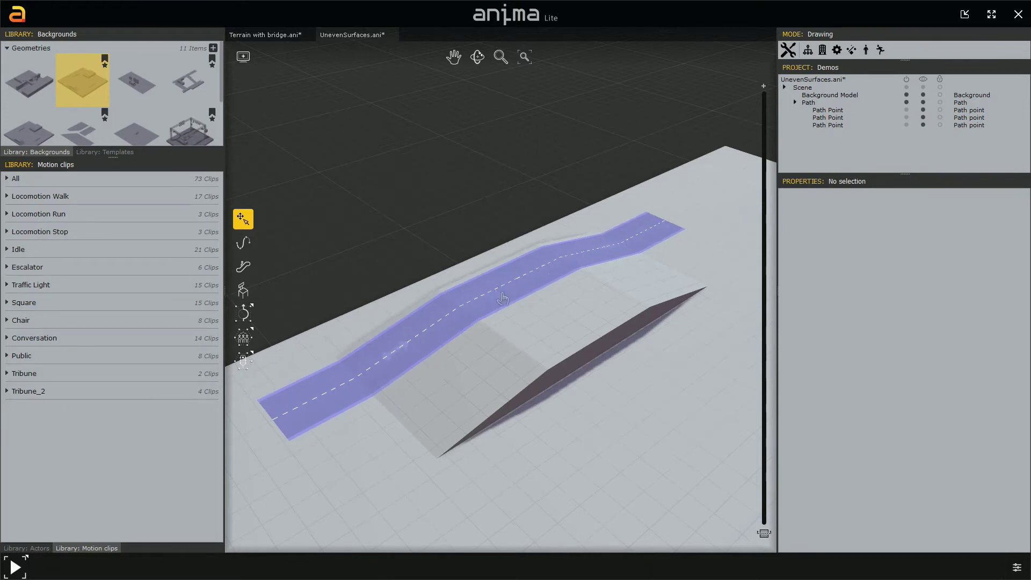
# Draw a parallel six-point path over the ramp at about X -17.66, placing points along its slopes, and widen it to about 1.32.
pyautogui.click(243, 245)
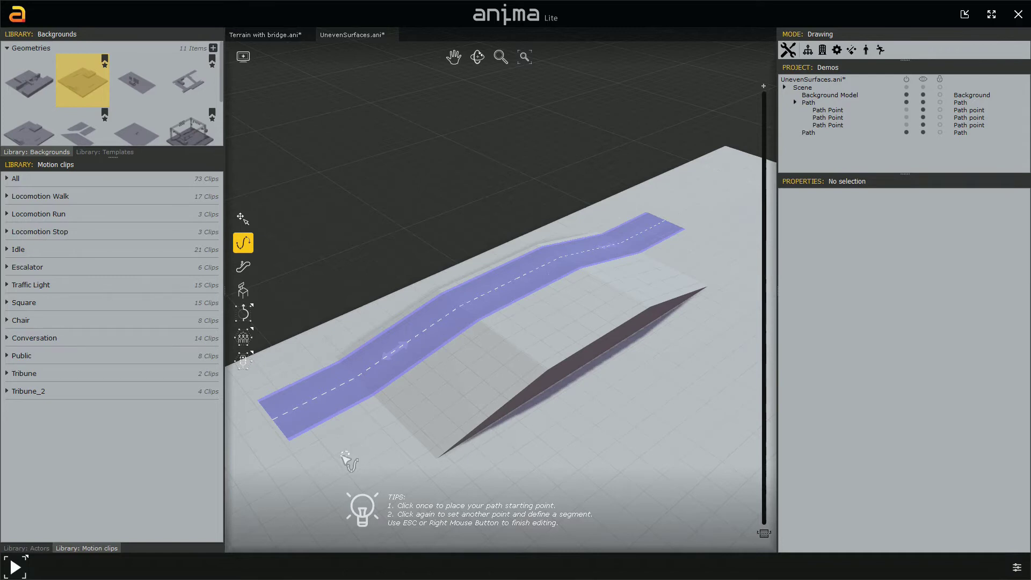
pyautogui.click(313, 477)
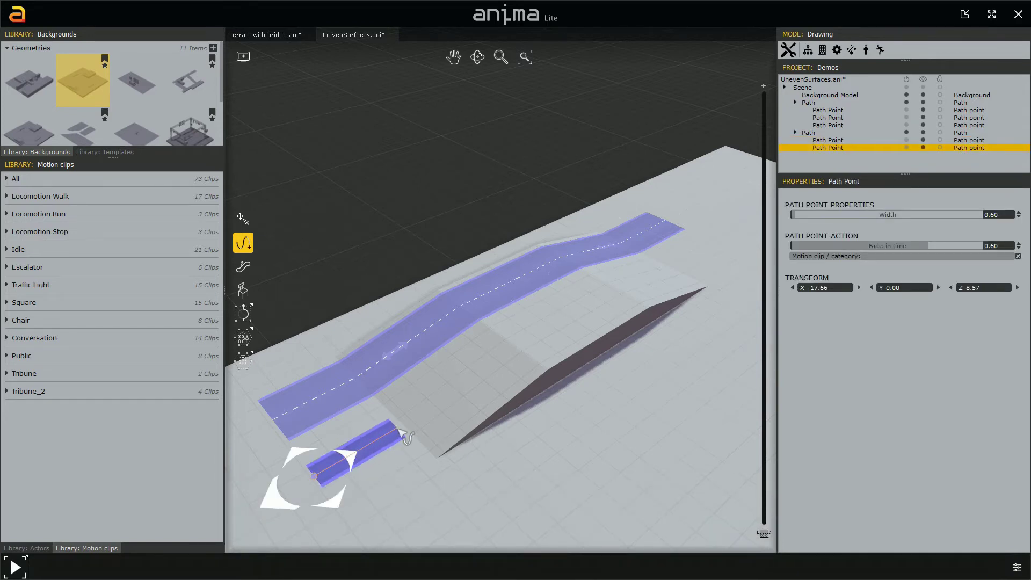
pyautogui.click(400, 429)
pyautogui.click(514, 340)
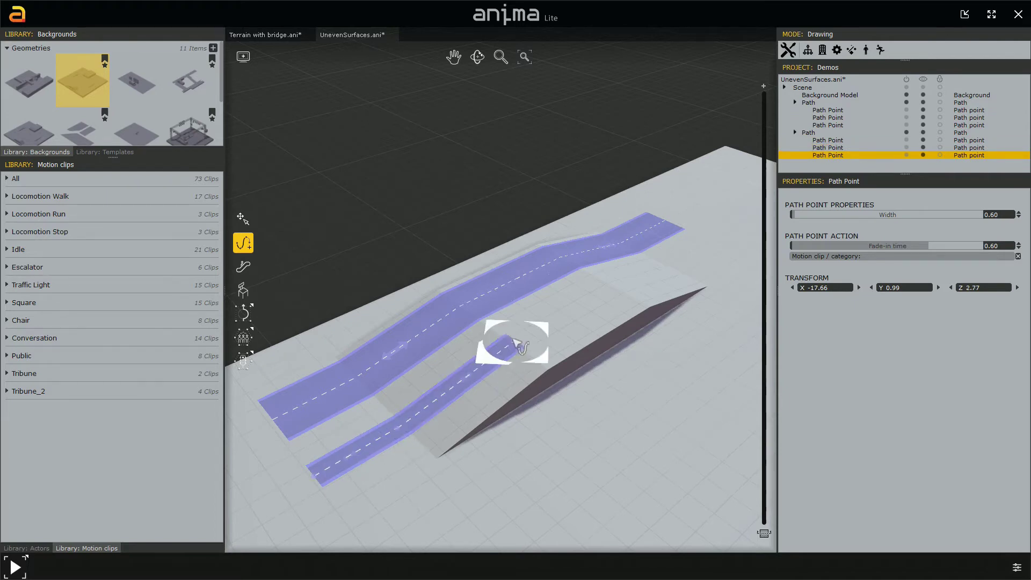
pyautogui.click(609, 290)
pyautogui.click(680, 265)
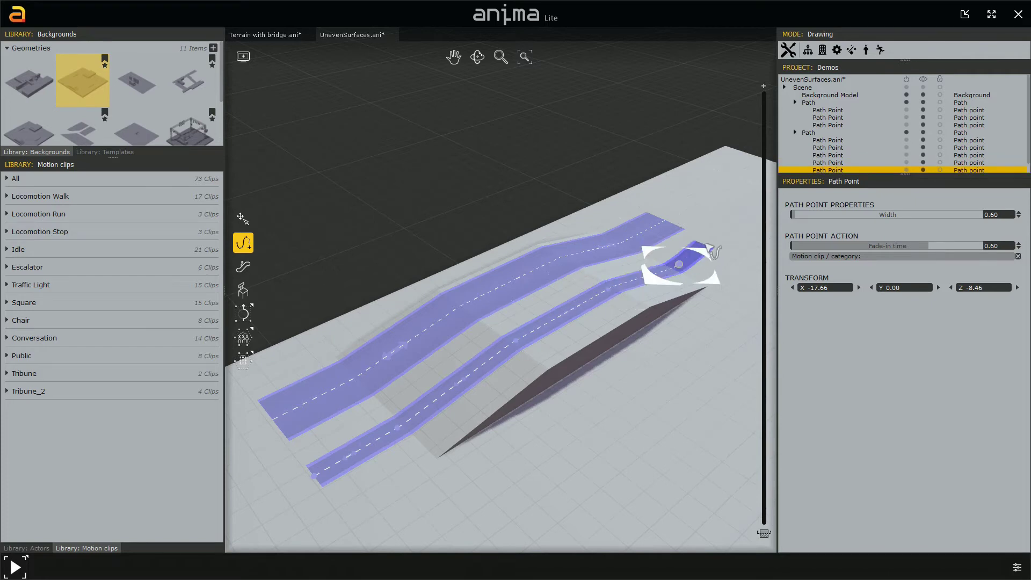
pyautogui.click(718, 244)
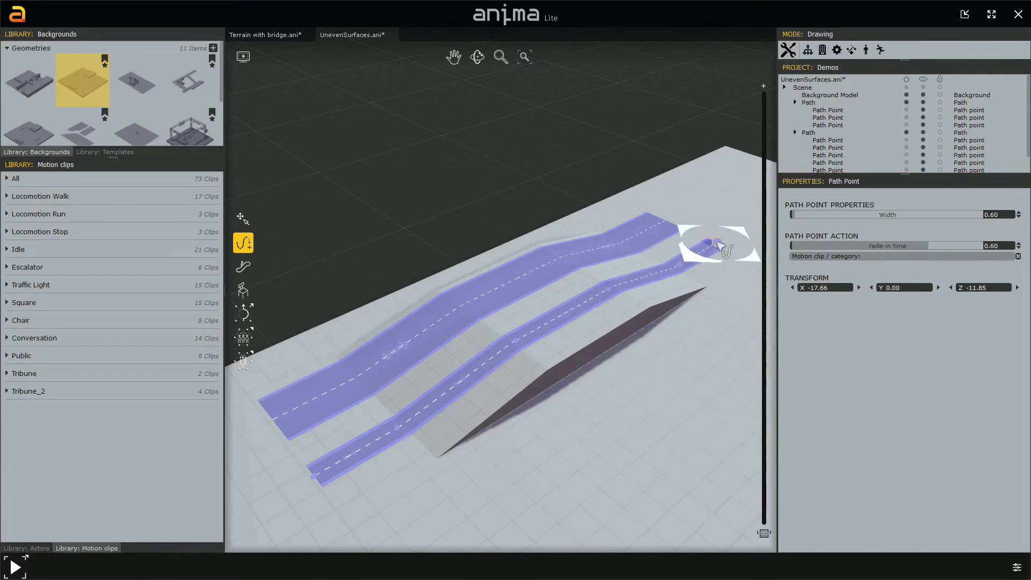
pyautogui.rightClick(717, 244)
pyautogui.click(612, 321)
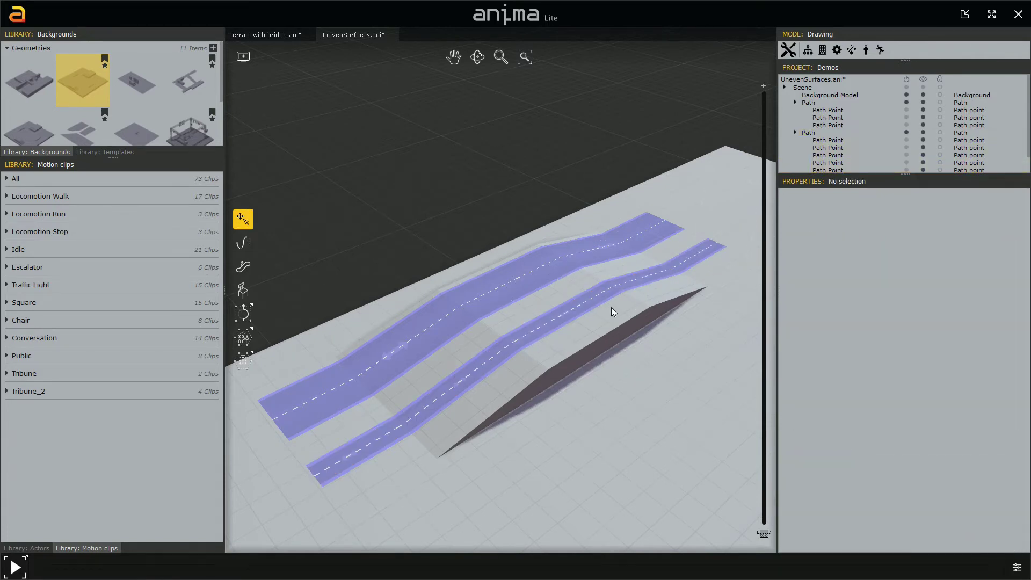
pyautogui.moveTo(613, 300); pyautogui.dragTo(612, 311)
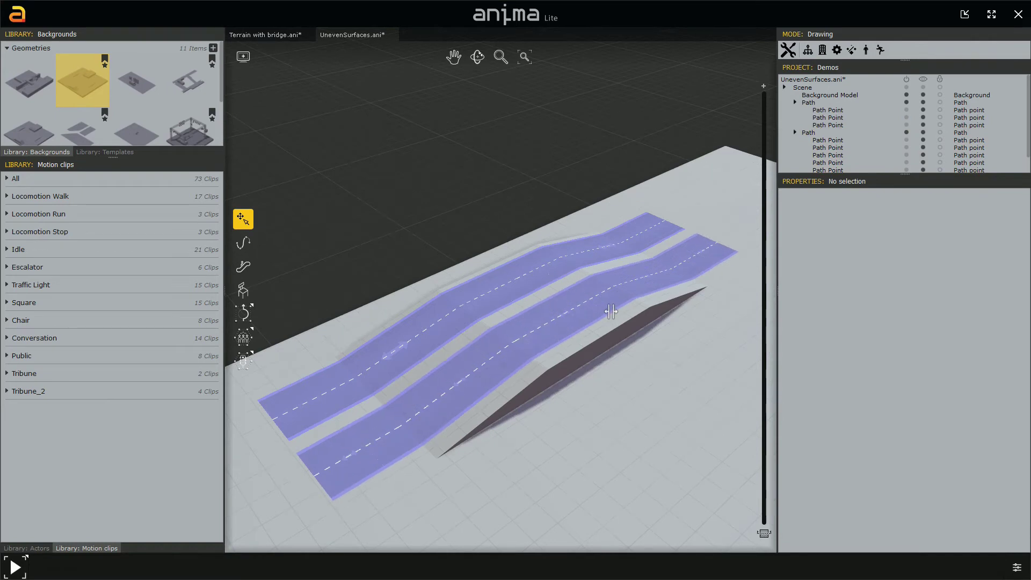
# Generate a crowd of 15 actors on the six-point path and 10 actors on the three-point path.
pyautogui.click(611, 311)
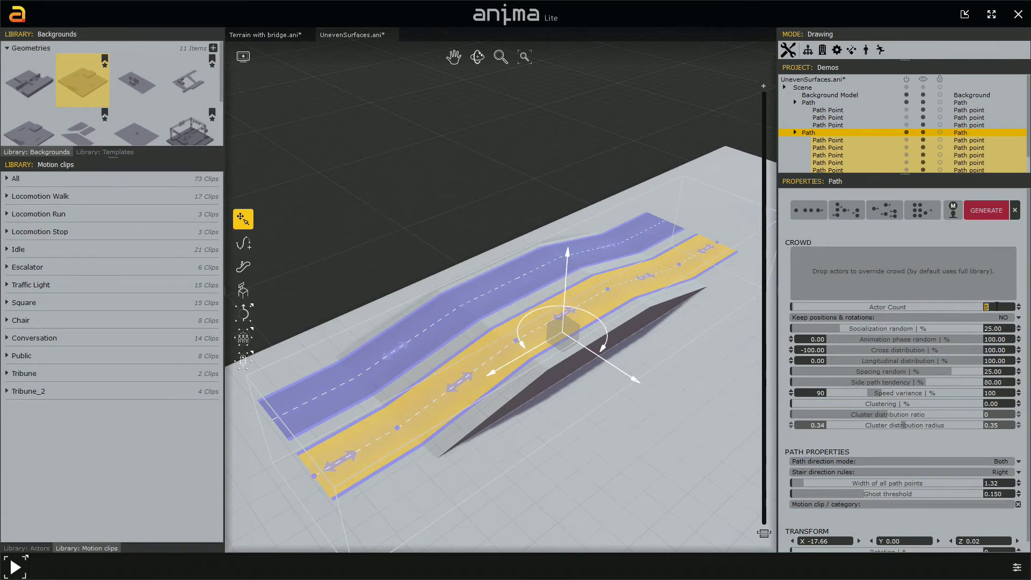
pyautogui.click(987, 210)
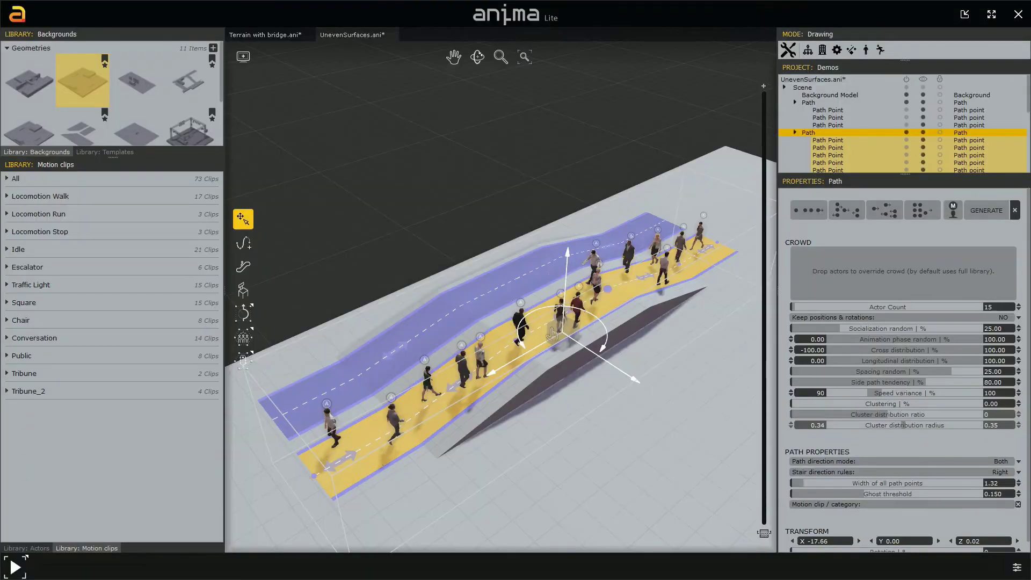
pyautogui.click(532, 281)
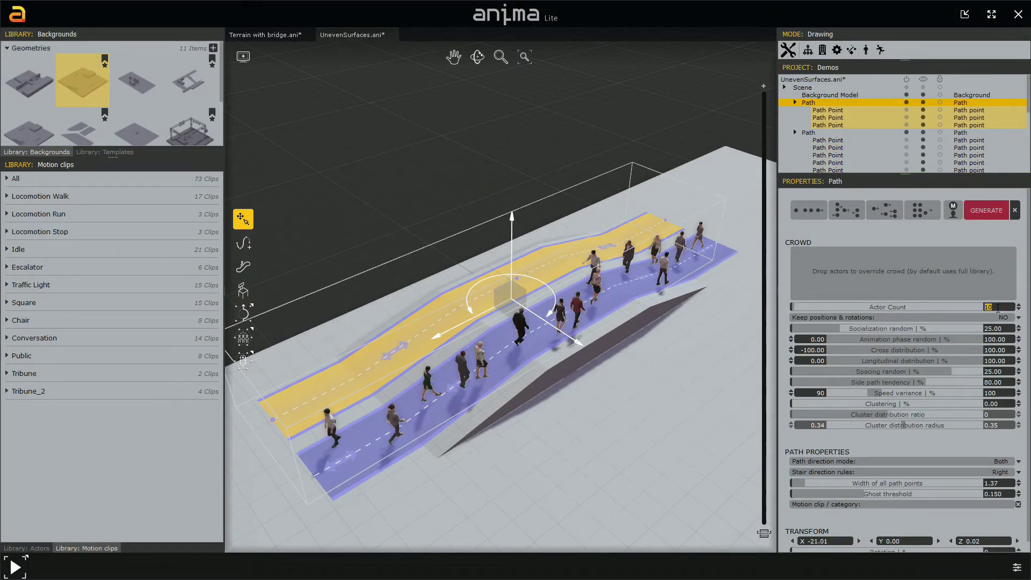
pyautogui.click(987, 211)
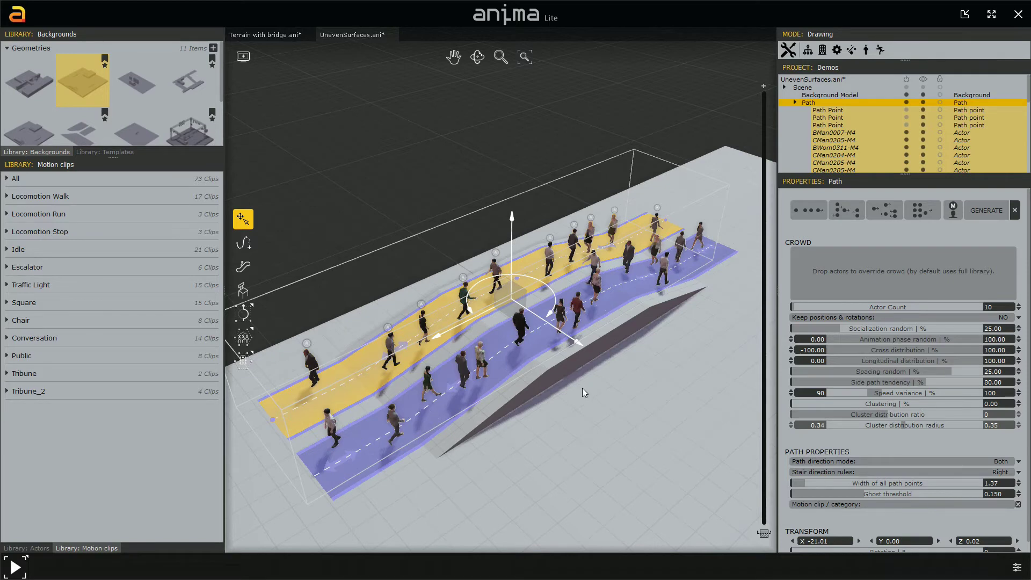
# Draw a three-point path over the stepped platform, from the ground below the stairs across the platform's top to the ground beyond its opposite end.
pyautogui.scroll(-3, 582, 388)
pyautogui.click(584, 422)
pyautogui.moveTo(584, 422); pyautogui.dragTo(575, 293, button='middle')
pyautogui.scroll(-2, 573, 342)
pyautogui.moveTo(574, 342); pyautogui.dragTo(538, 229, button='middle')
pyautogui.scroll(-2, 531, 440)
pyautogui.moveTo(531, 440); pyautogui.dragTo(515, 261, button='middle')
pyautogui.moveTo(499, 302); pyautogui.dragTo(499, 335, button='middle')
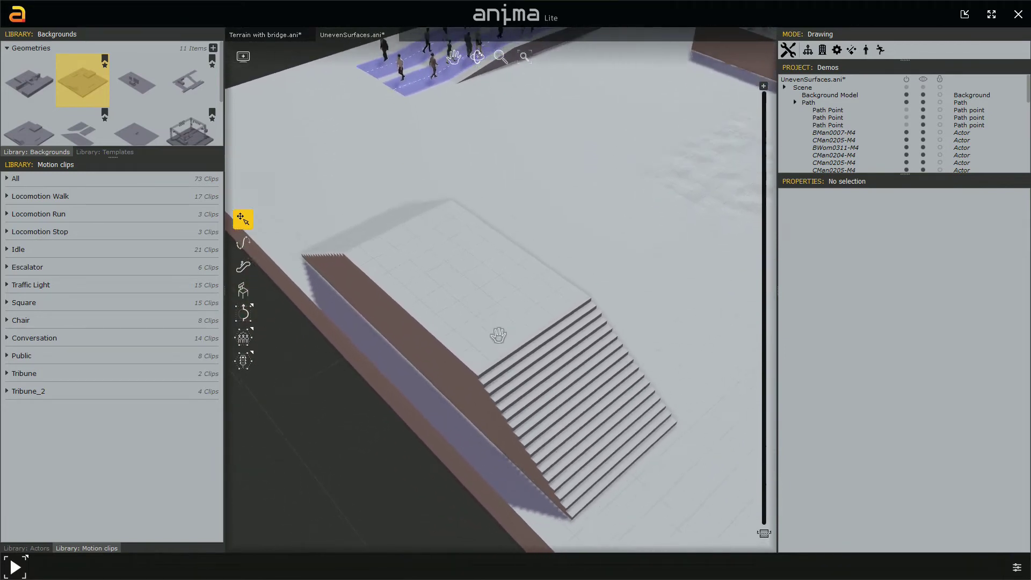
pyautogui.scroll(-4, 499, 335)
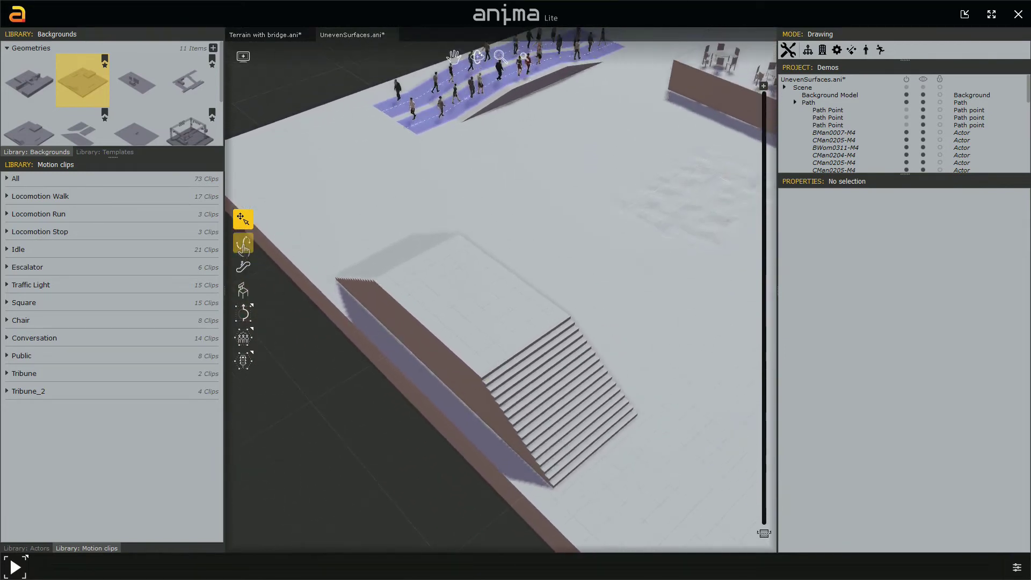
pyautogui.click(245, 247)
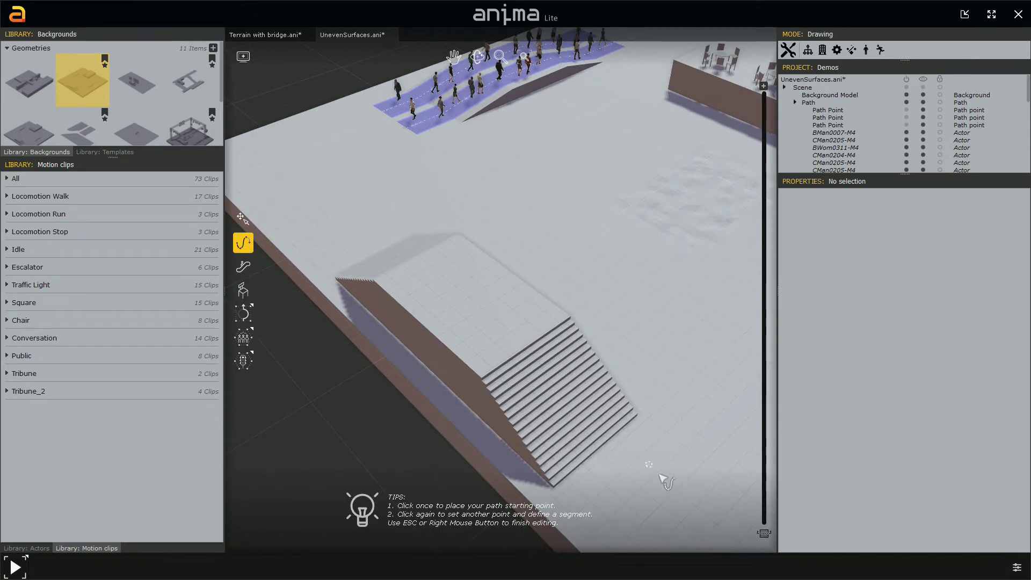
pyautogui.click(654, 502)
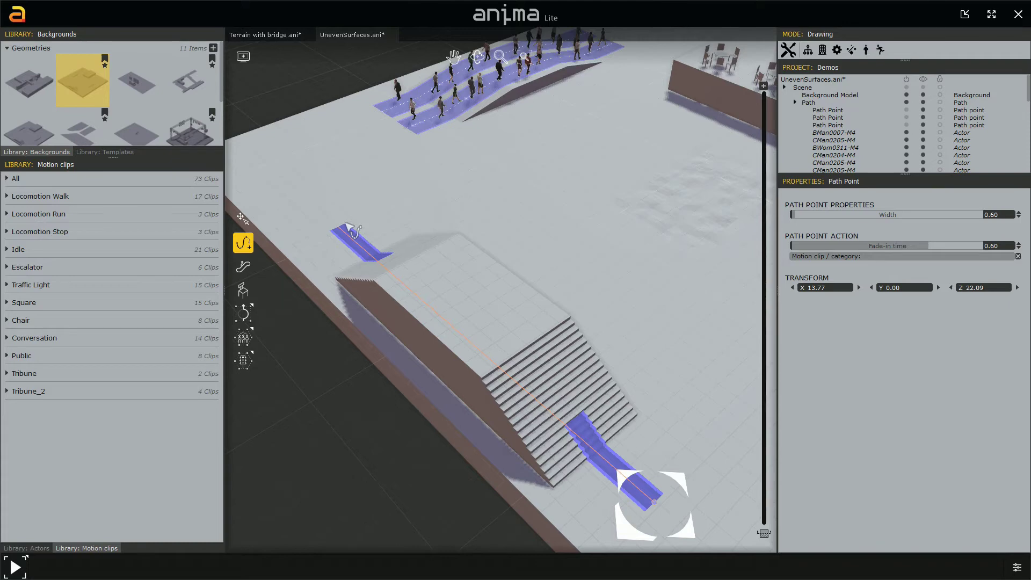
pyautogui.moveTo(347, 224); pyautogui.dragTo(476, 302)
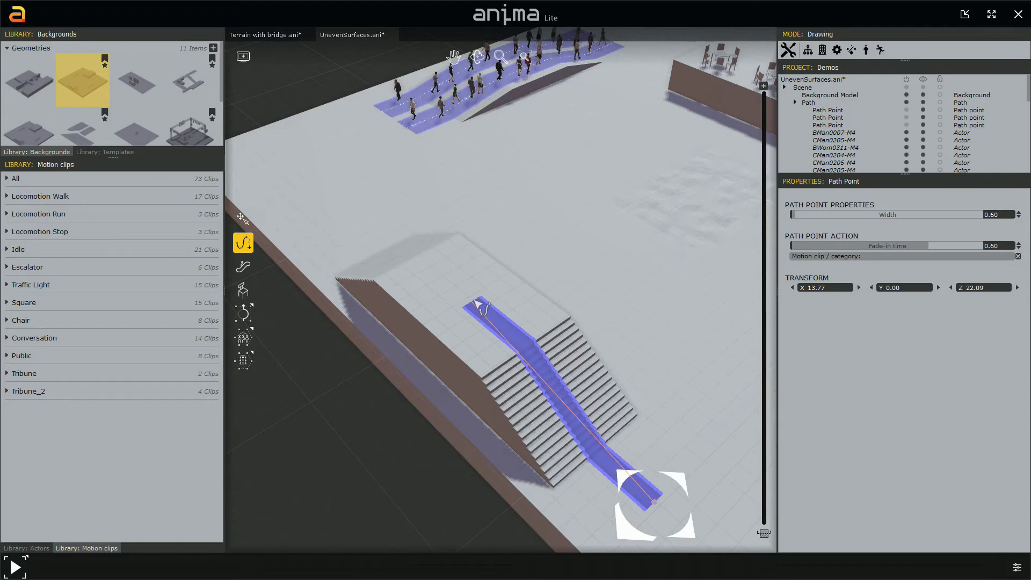
pyautogui.moveTo(477, 304); pyautogui.dragTo(346, 231)
pyautogui.click(344, 231)
pyautogui.rightClick(345, 232)
# Finish and widen the path over the stepped platform to about 1.82, and generate a crowd of 15 actors on it.
pyautogui.click(422, 278)
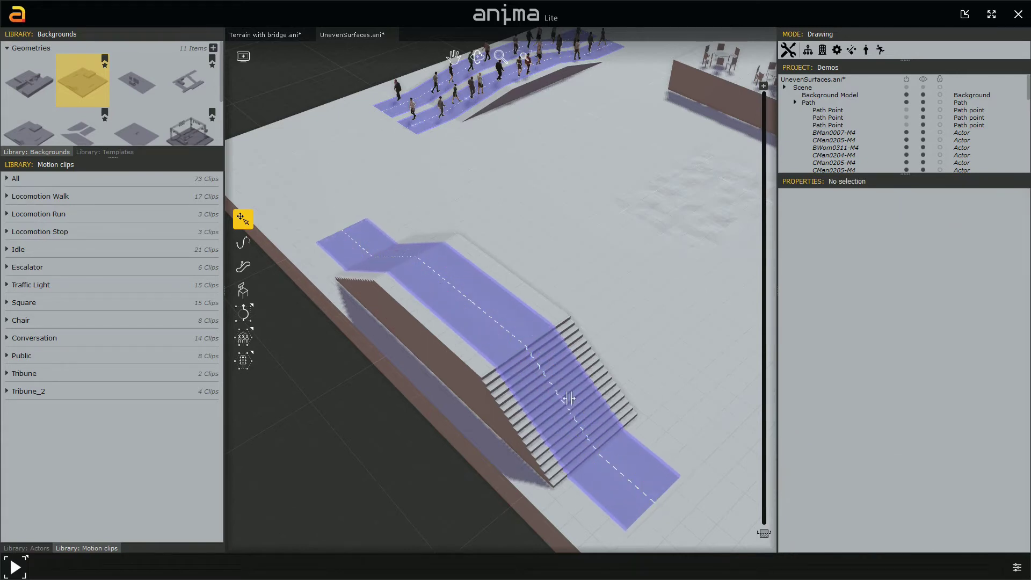
pyautogui.click(641, 486)
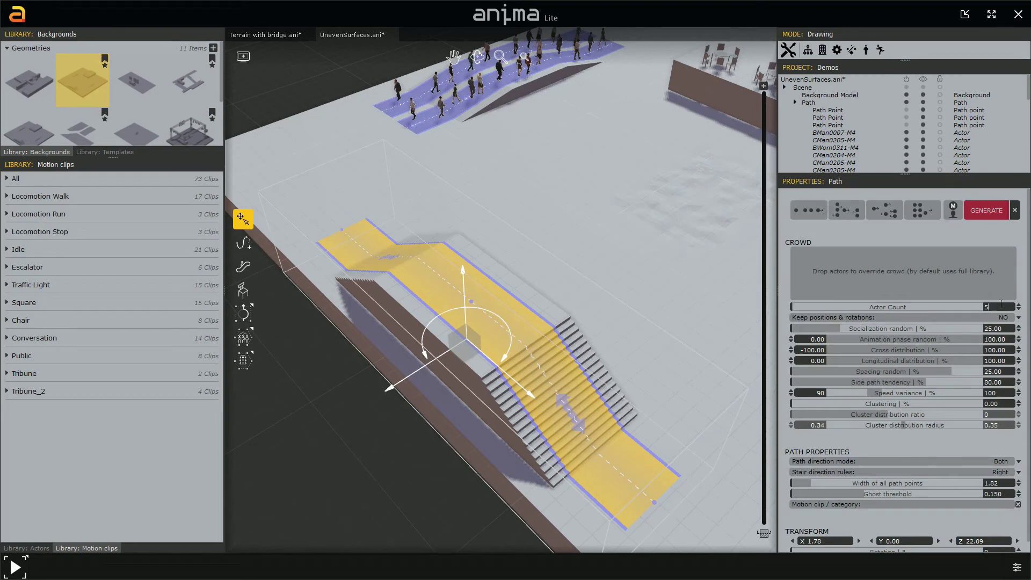
pyautogui.write('15')
pyautogui.click(988, 210)
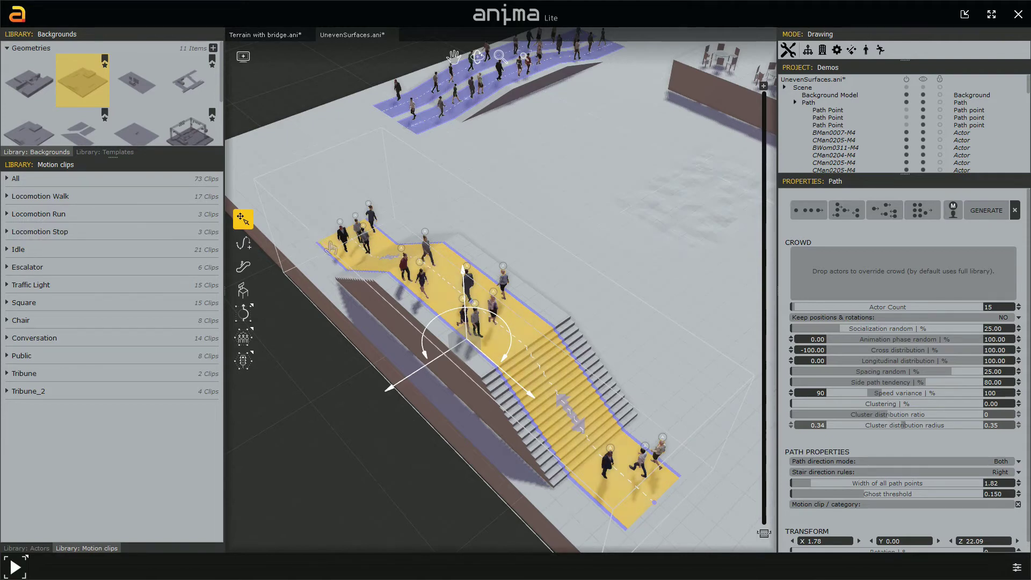
pyautogui.click(573, 288)
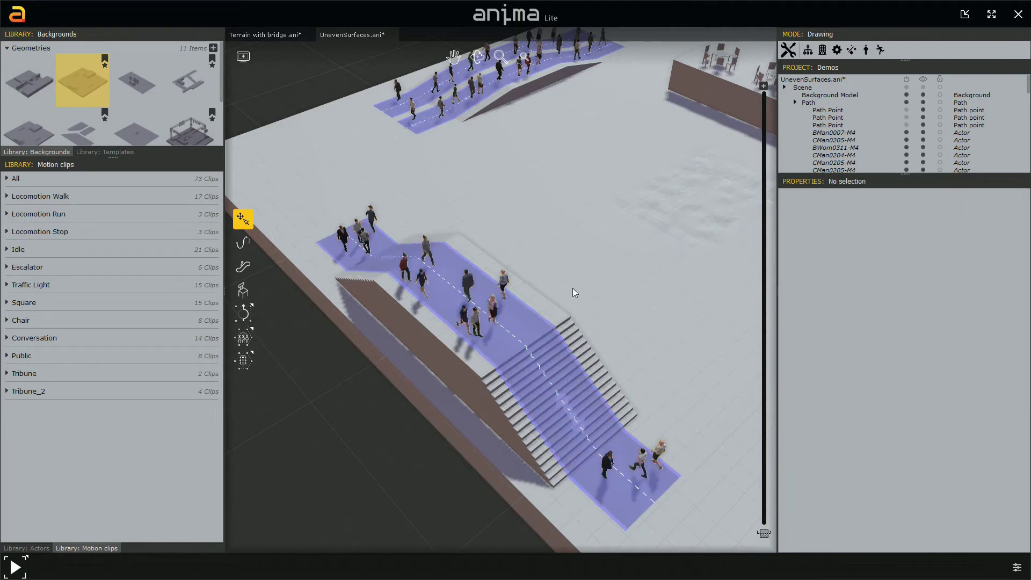
# Draw an eight-point winding path from the flat floor across the bumpy ground patch, ending beyond it at about X 7.43, Z -2.35.
pyautogui.moveTo(610, 233); pyautogui.dragTo(509, 301, button='middle')
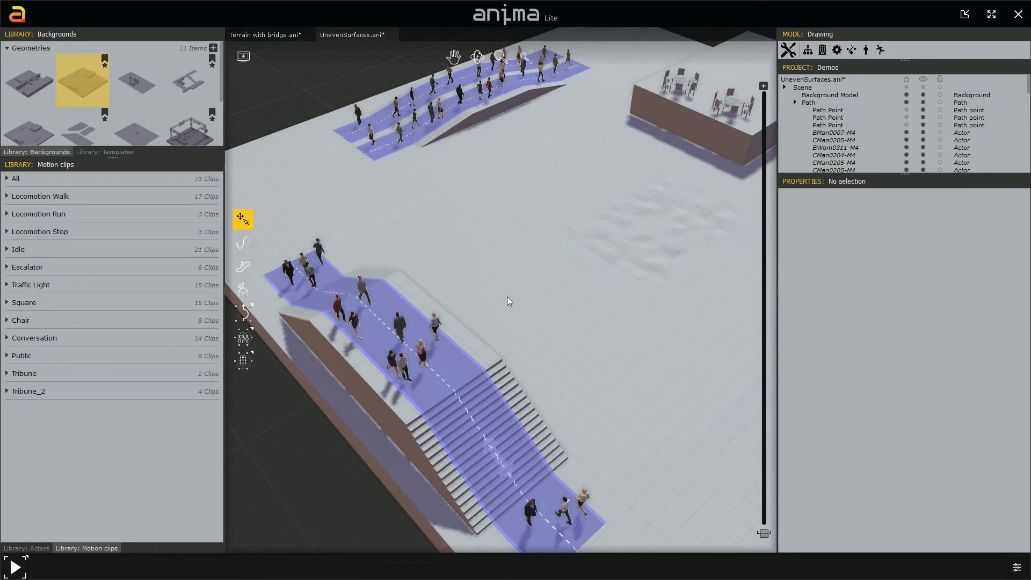
pyautogui.moveTo(507, 296); pyautogui.dragTo(424, 375, button='middle')
pyautogui.scroll(2, 545, 325)
pyautogui.scroll(10, 545, 329)
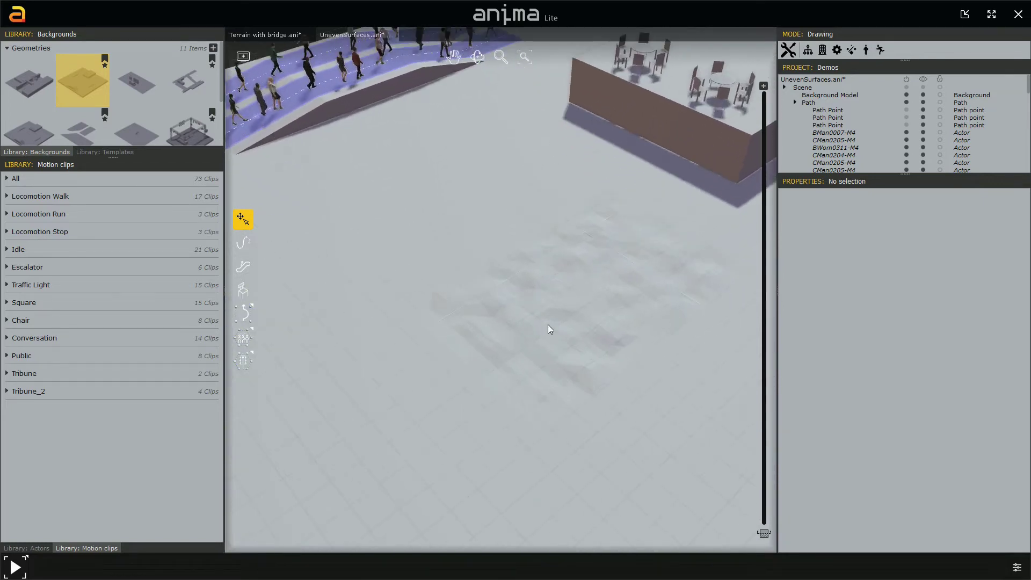
pyautogui.moveTo(633, 336); pyautogui.dragTo(610, 337, button='middle')
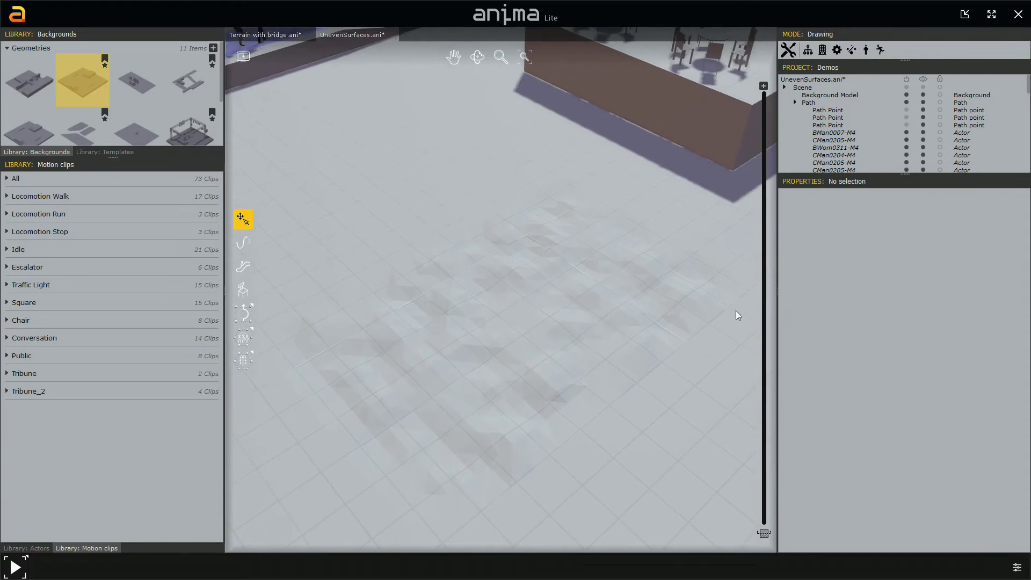
pyautogui.moveTo(560, 330); pyautogui.dragTo(565, 310, button='middle')
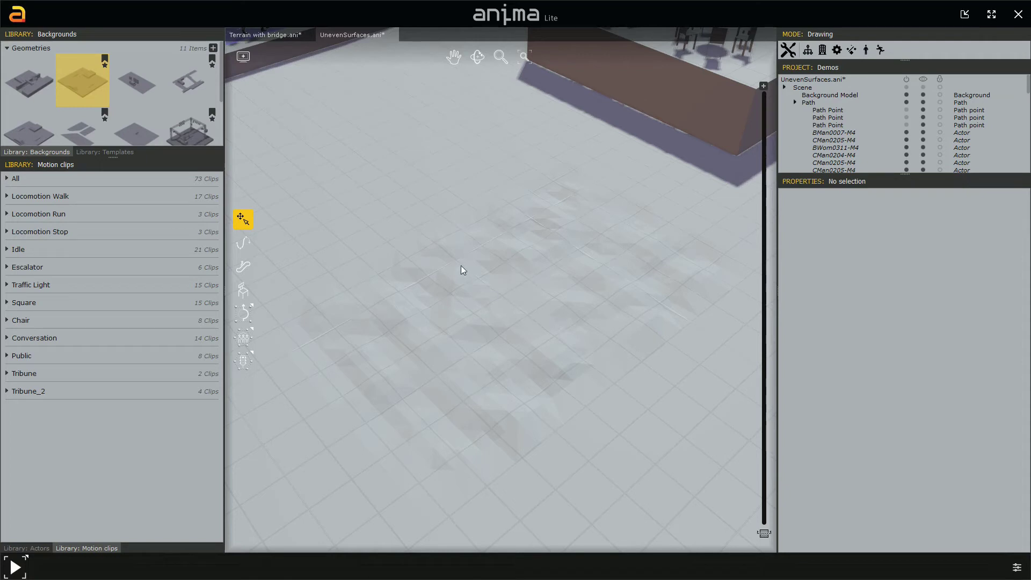
pyautogui.scroll(-2, 478, 274)
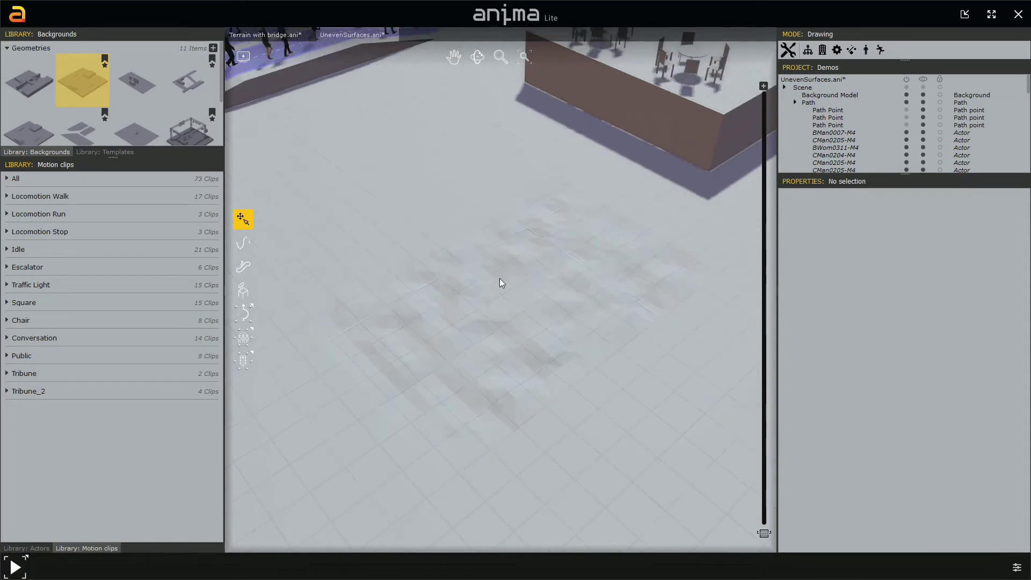
pyautogui.click(243, 243)
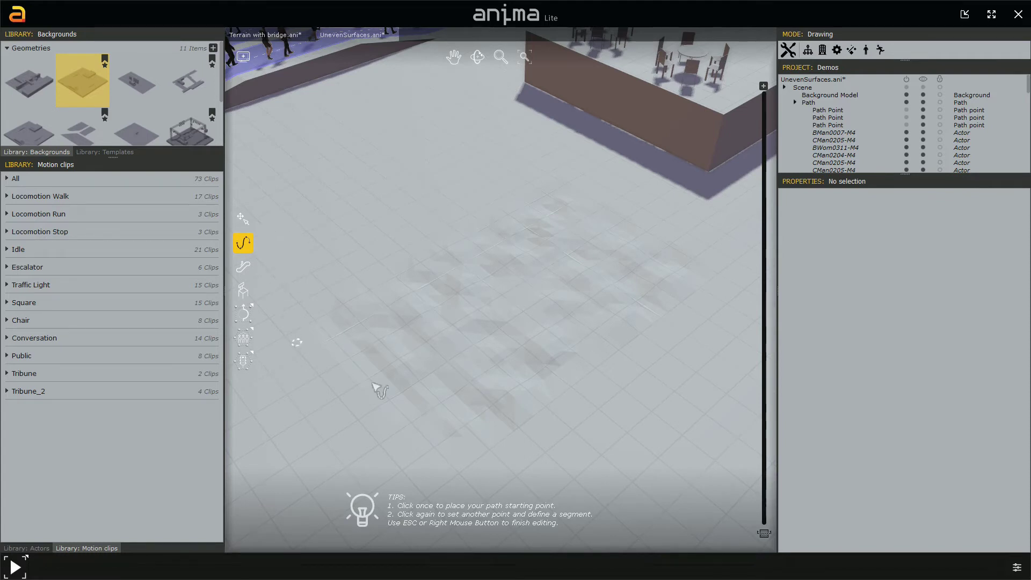
pyautogui.click(544, 286)
pyautogui.click(273, 242)
pyautogui.click(268, 315)
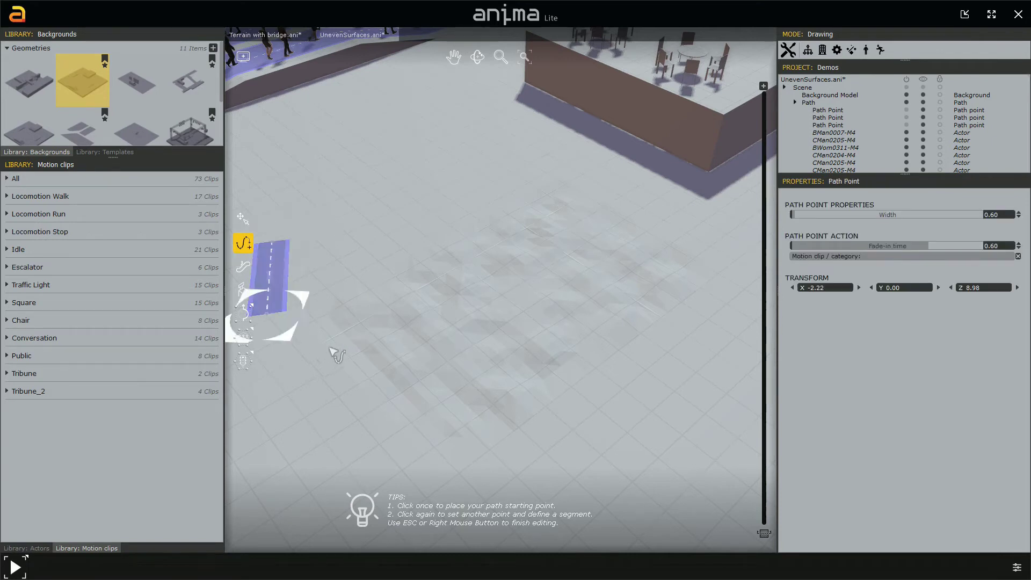
pyautogui.click(340, 350)
pyautogui.click(418, 311)
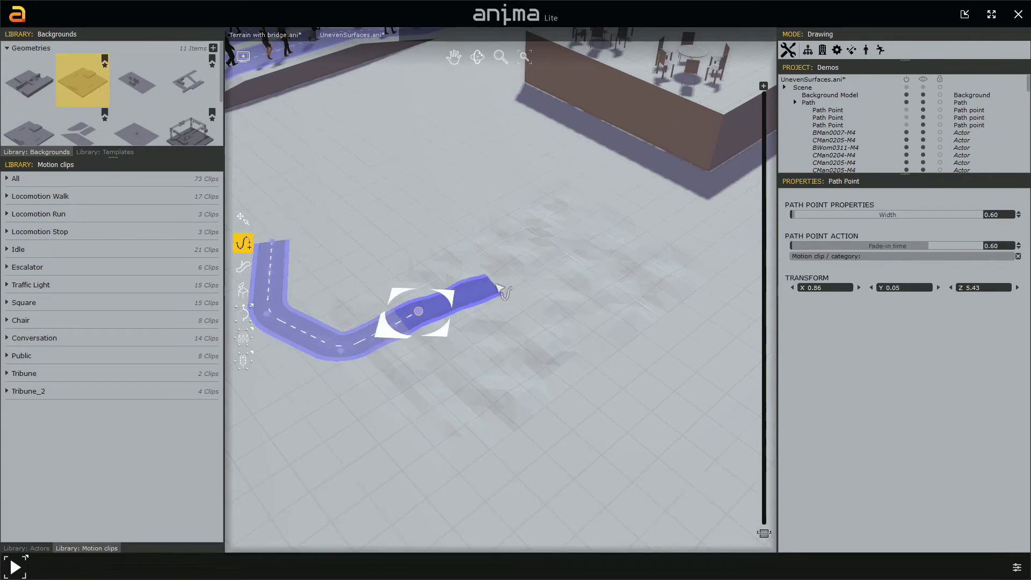
pyautogui.click(500, 285)
pyautogui.click(683, 290)
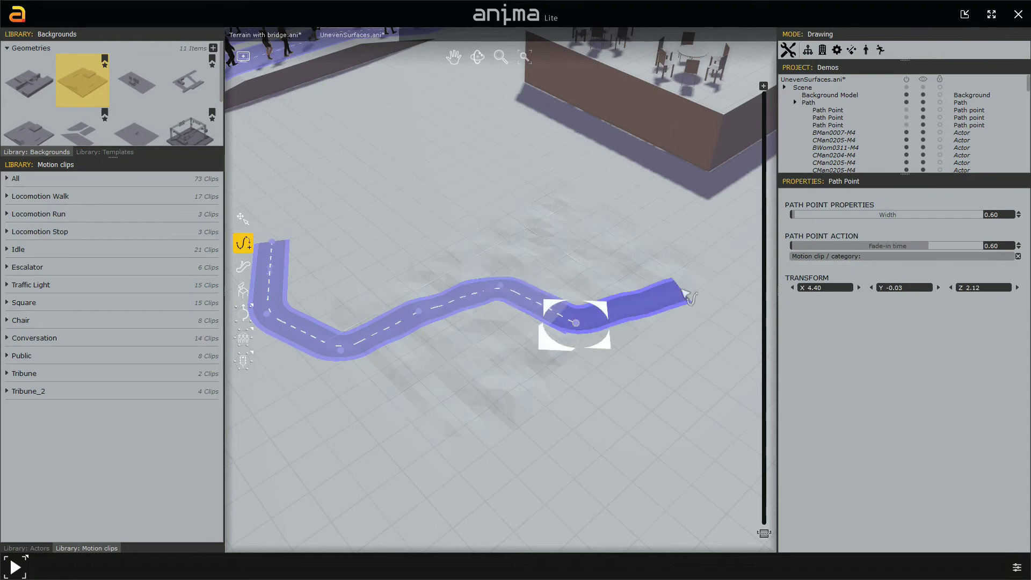
pyautogui.click(745, 306)
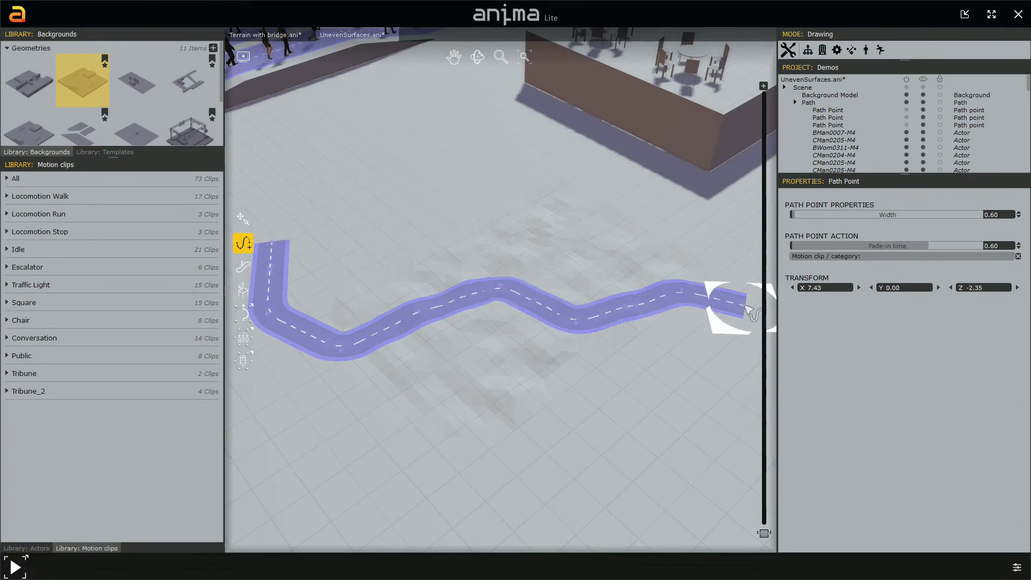
pyautogui.rightClick(753, 314)
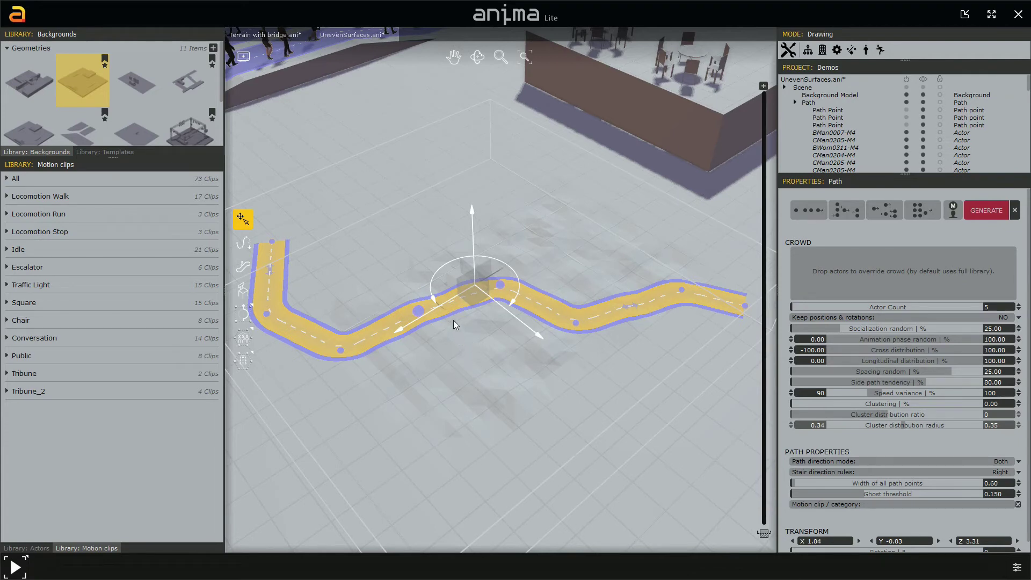
# Move the bumpy-ground path's fifth point to about X 2.26, Z 3.24, and widen the whole path to about 1.23.
pyautogui.click(500, 284)
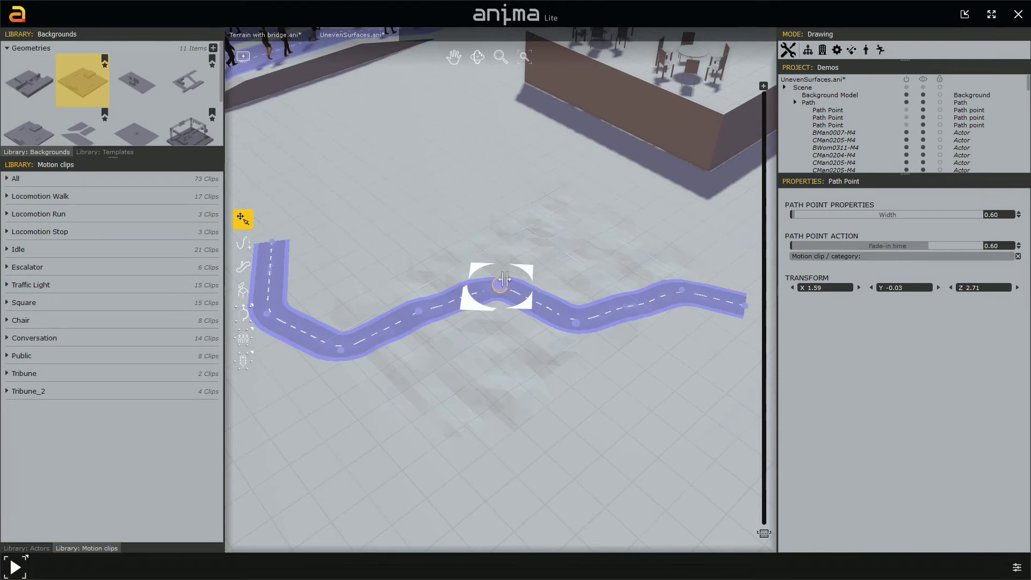
pyautogui.moveTo(500, 285); pyautogui.dragTo(501, 302)
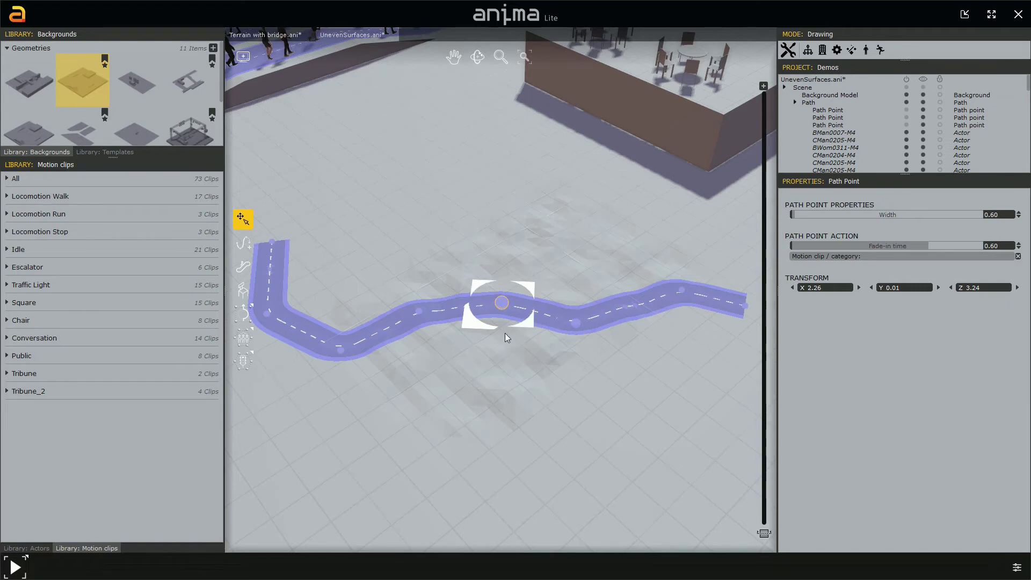
pyautogui.click(590, 350)
pyautogui.moveTo(591, 333); pyautogui.dragTo(591, 346)
pyautogui.click(572, 328)
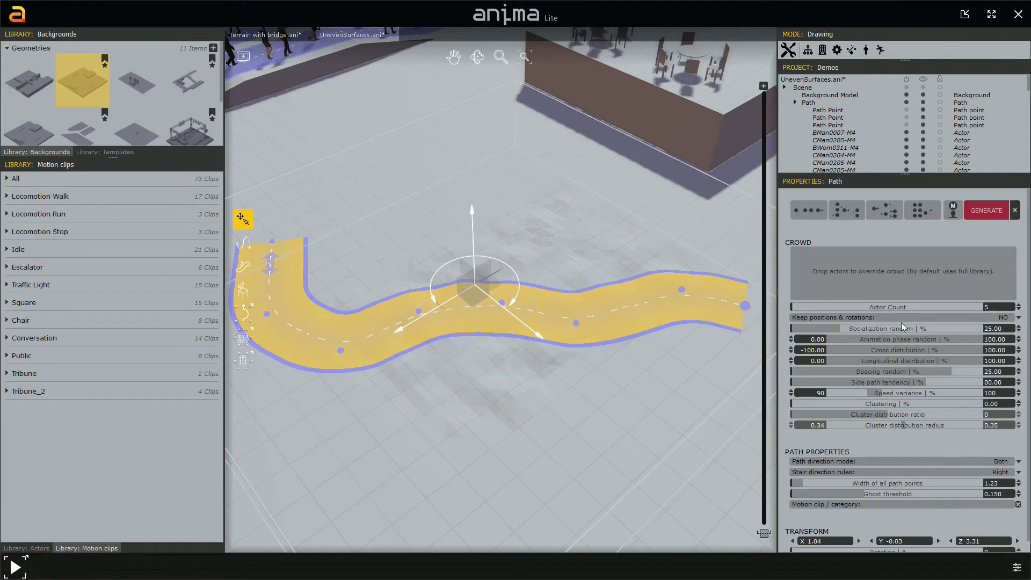
# Generate a crowd of 10 actors on the bumpy-ground path and preview the simulation briefly.
pyautogui.click(993, 307)
pyautogui.write('10')
pyautogui.click(985, 215)
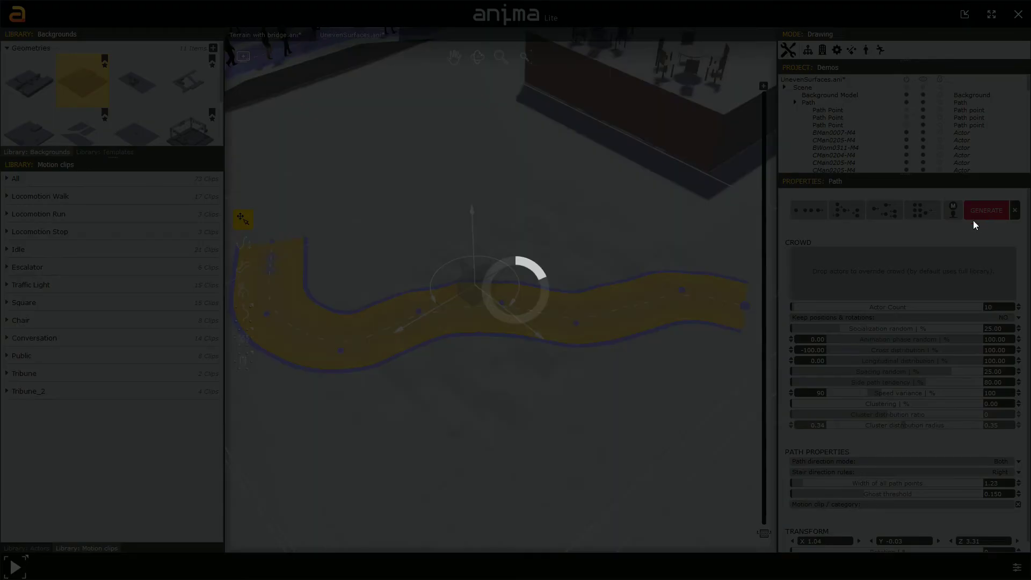
pyautogui.click(572, 415)
pyautogui.press('space')
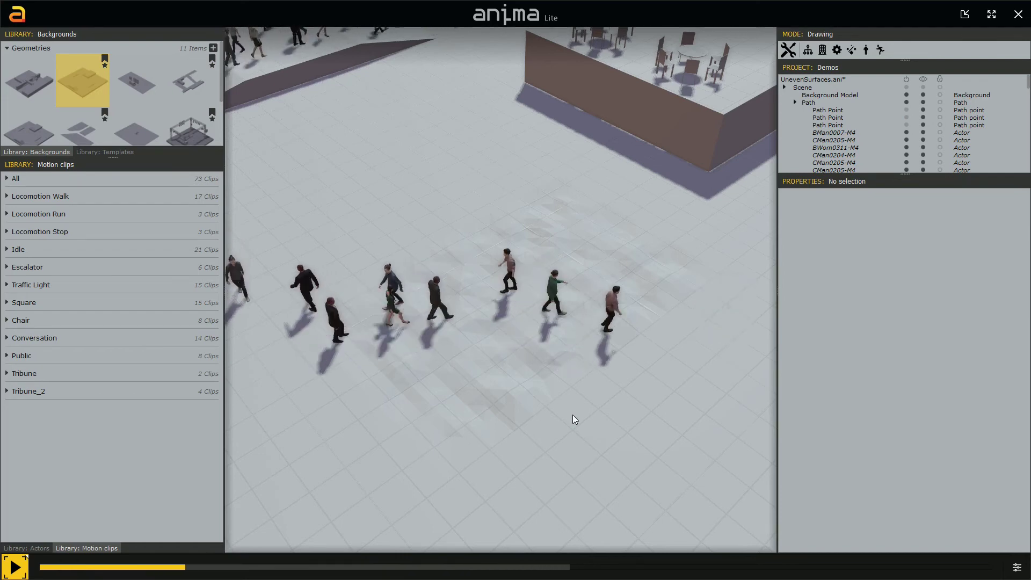
pyautogui.press('space')
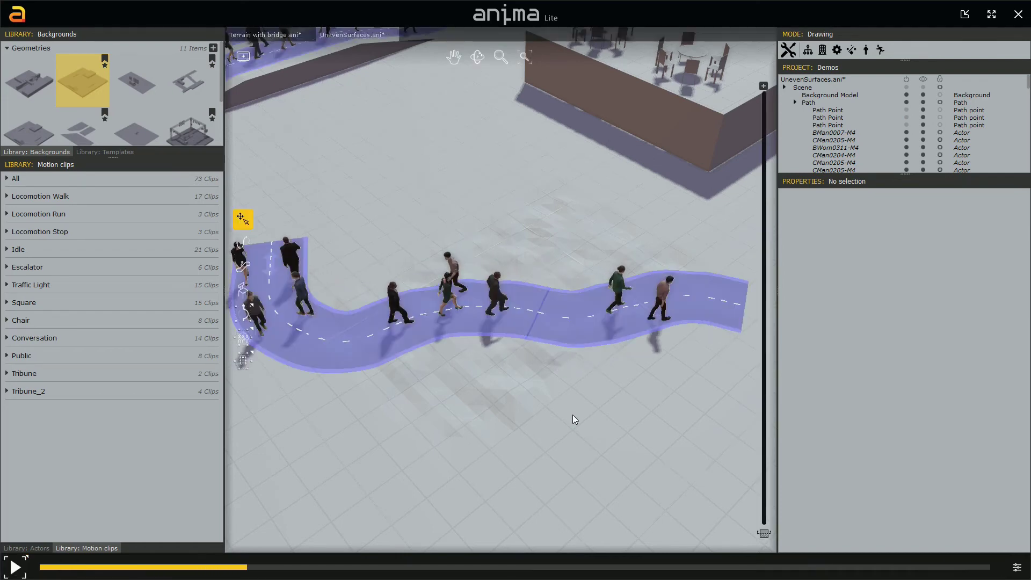
pyautogui.scroll(-3, 573, 416)
pyautogui.scroll(-2, 573, 420)
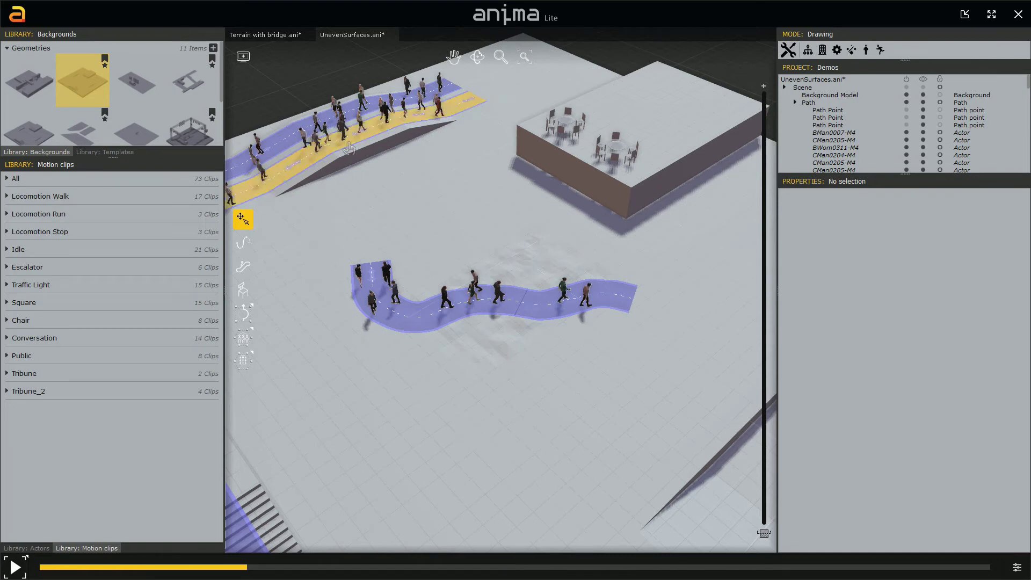
# Switch to the Terrain with bridge scene and bring the bridge and the gorge beneath it into view.
pyautogui.click(262, 34)
pyautogui.moveTo(477, 246); pyautogui.dragTo(512, 368, button='middle')
pyautogui.scroll(-2, 485, 269)
pyautogui.scroll(-2, 487, 267)
pyautogui.scroll(2, 529, 310)
pyautogui.moveTo(546, 332); pyautogui.dragTo(526, 308, button='middle')
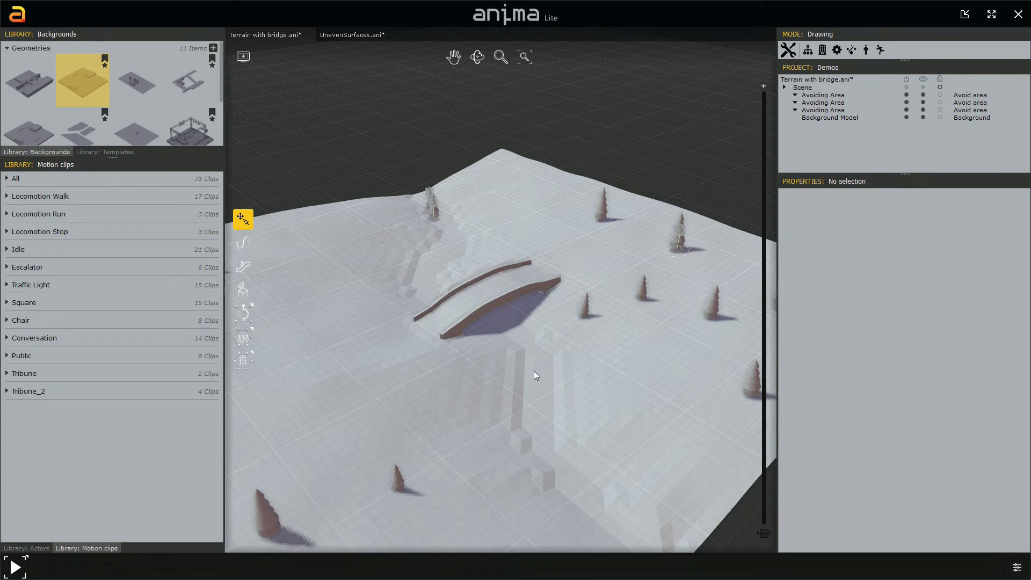
pyautogui.moveTo(564, 428); pyautogui.dragTo(560, 411, button='middle')
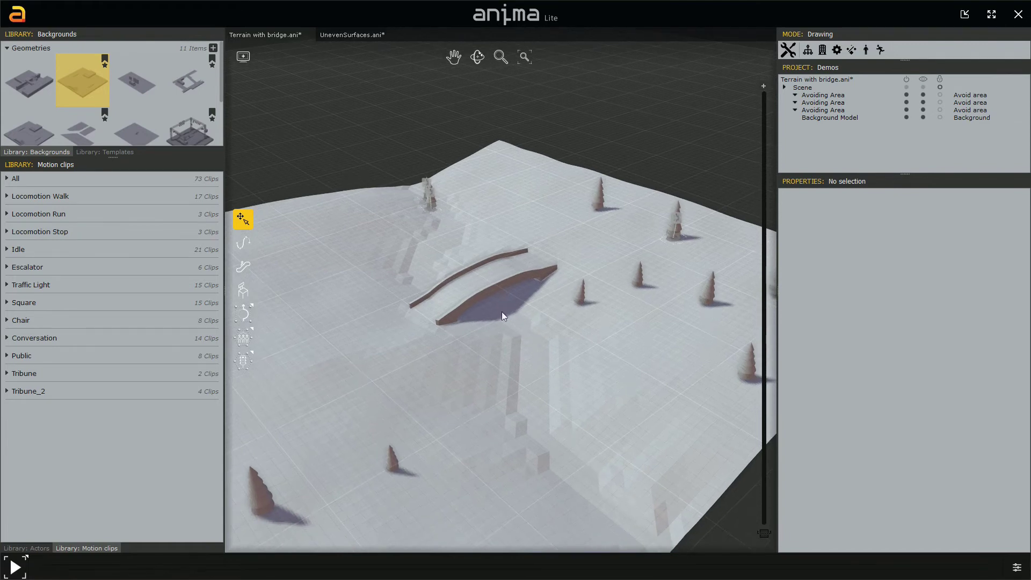
pyautogui.moveTo(661, 556)
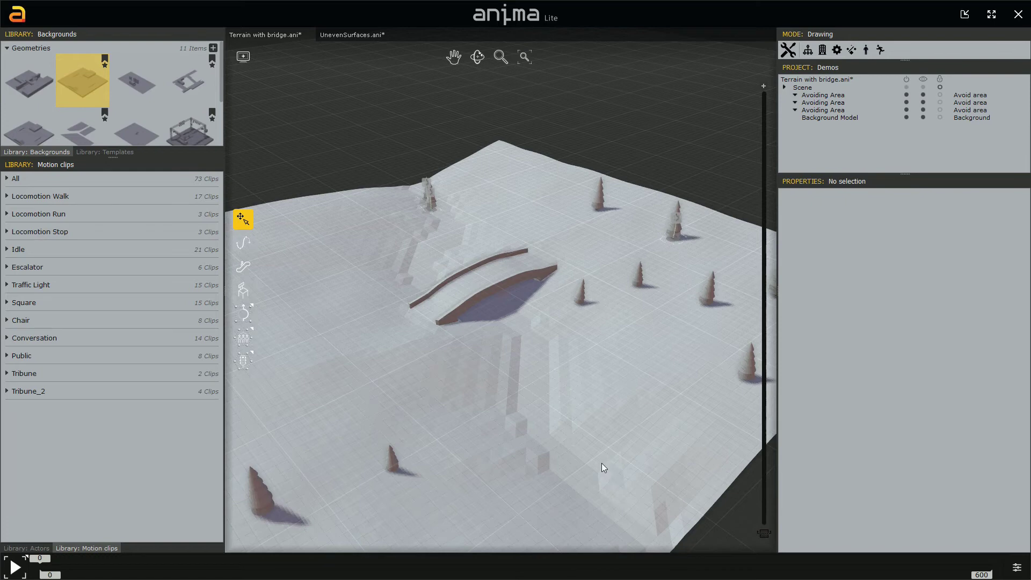
# Draw a multi-point path along the gorge floor, from about X -11.04, Z 35.18, under the bridge to the gorge's far end.
pyautogui.click(243, 243)
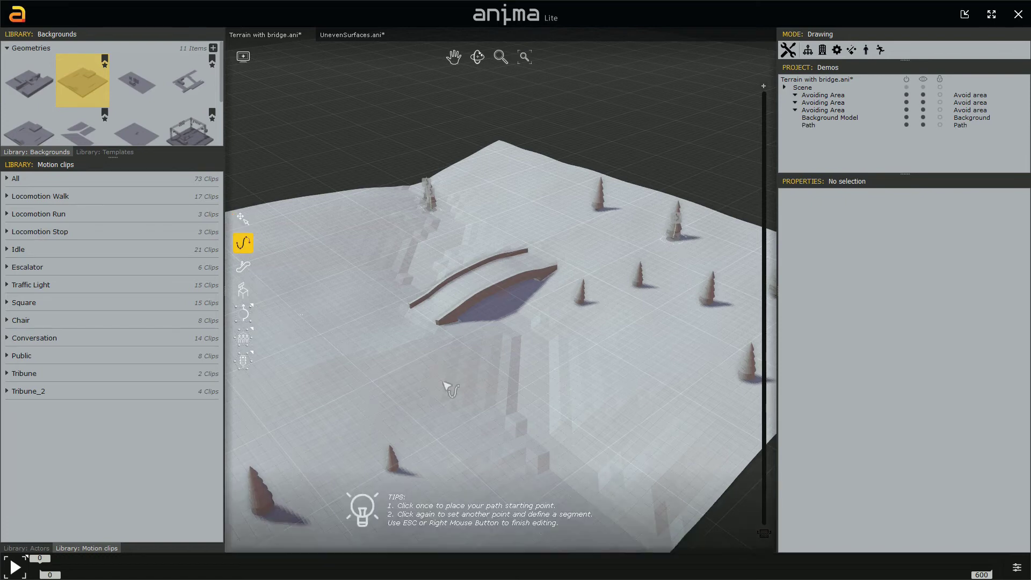
pyautogui.click(647, 534)
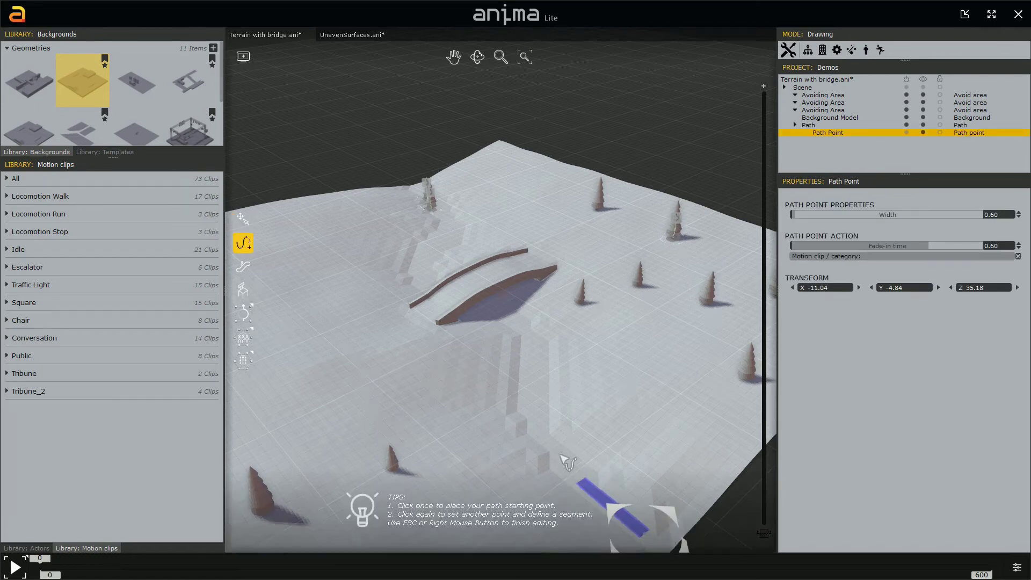
pyautogui.click(549, 430)
pyautogui.click(536, 411)
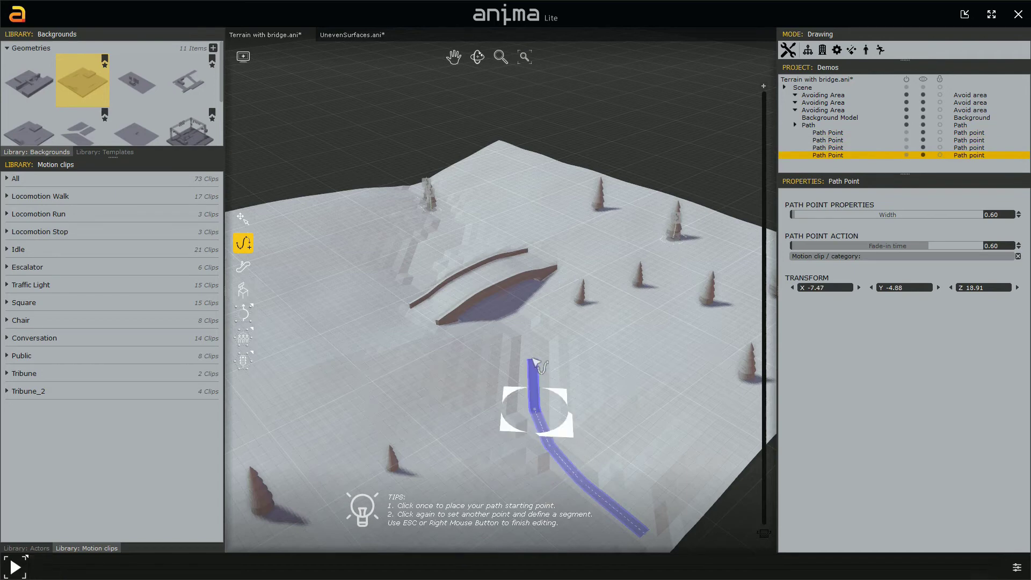
pyautogui.click(535, 353)
pyautogui.click(518, 325)
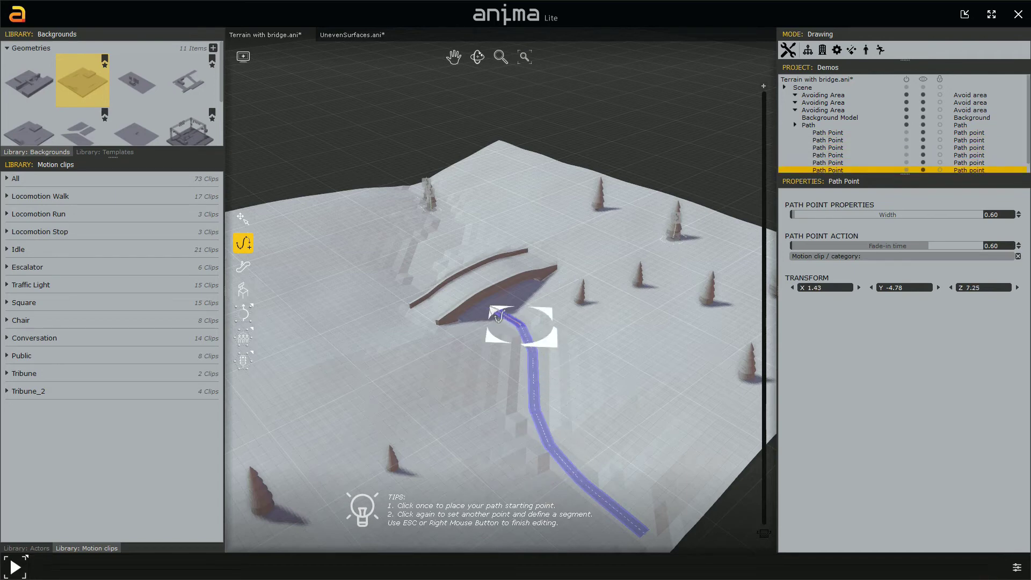
pyautogui.click(490, 309)
pyautogui.click(424, 285)
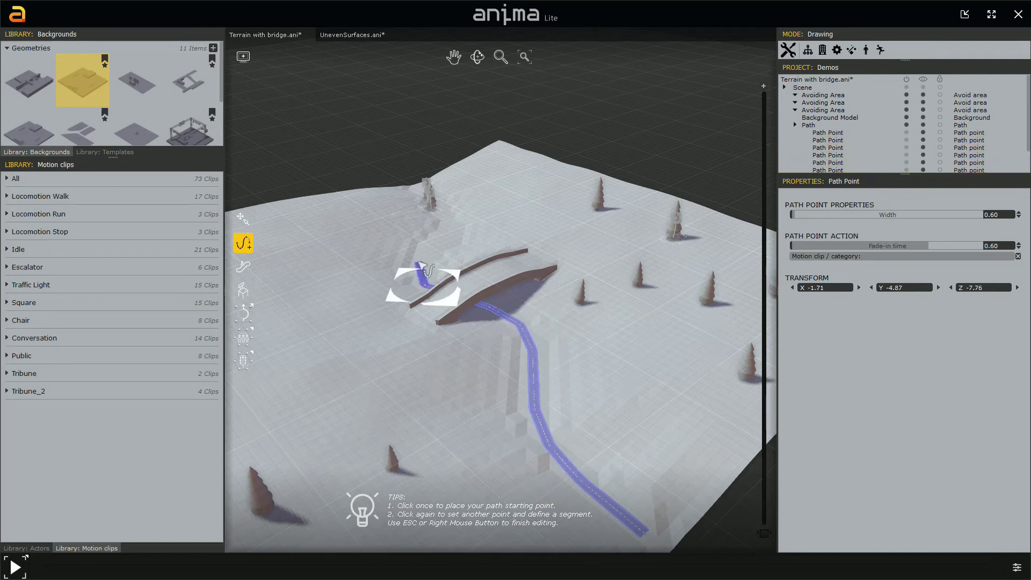
pyautogui.click(420, 270)
pyautogui.click(437, 246)
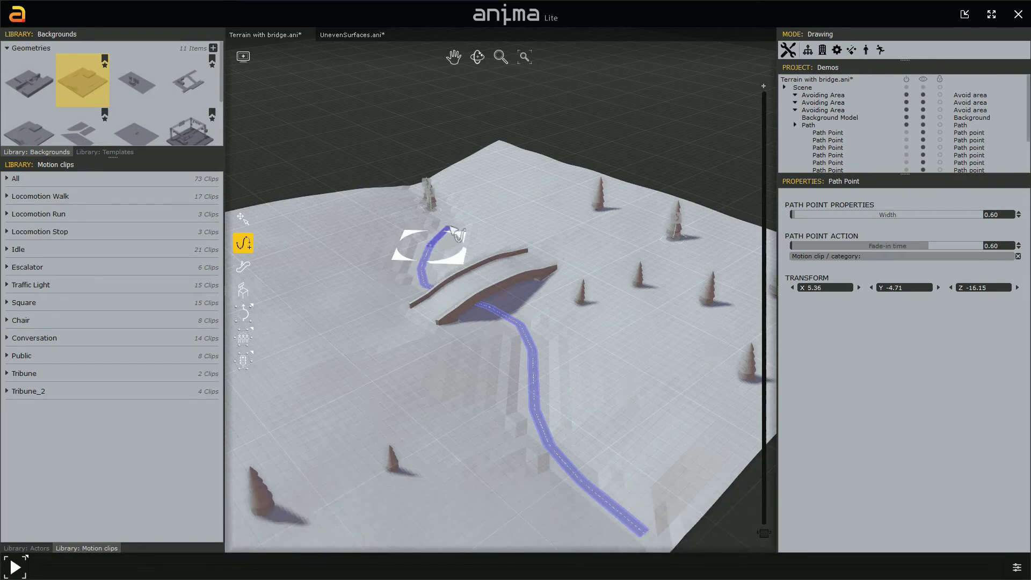
pyautogui.click(450, 221)
pyautogui.click(446, 215)
pyautogui.rightClick(446, 214)
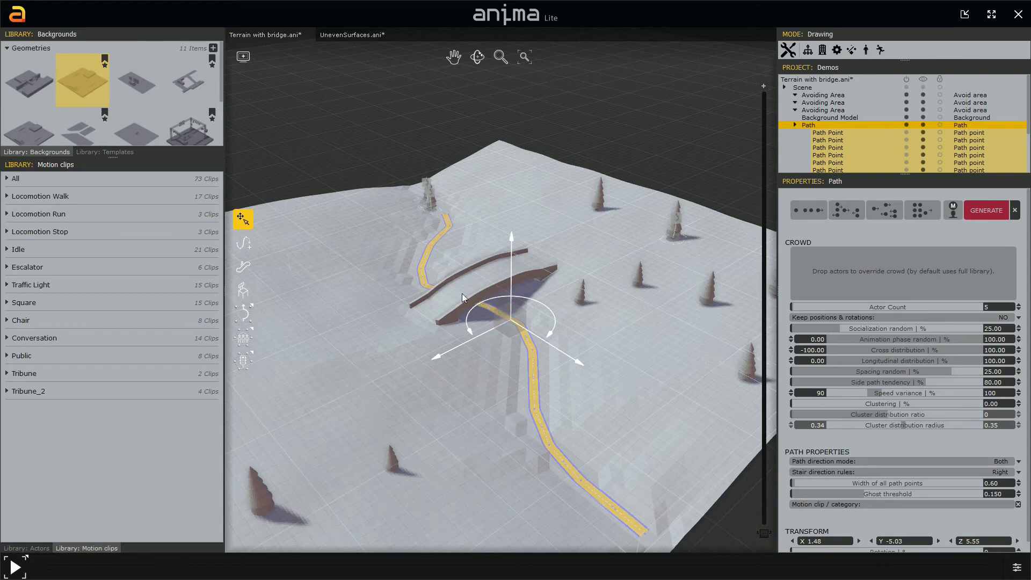
# Widen the whole gorge path so that it roughly covers the gorge floor.
pyautogui.click(479, 339)
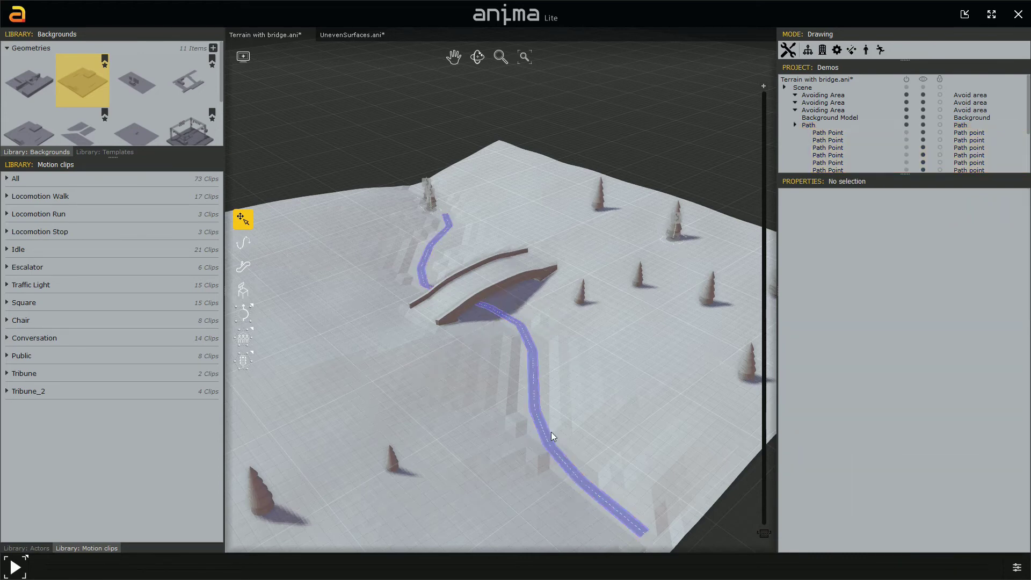
pyautogui.moveTo(549, 430); pyautogui.dragTo(593, 428)
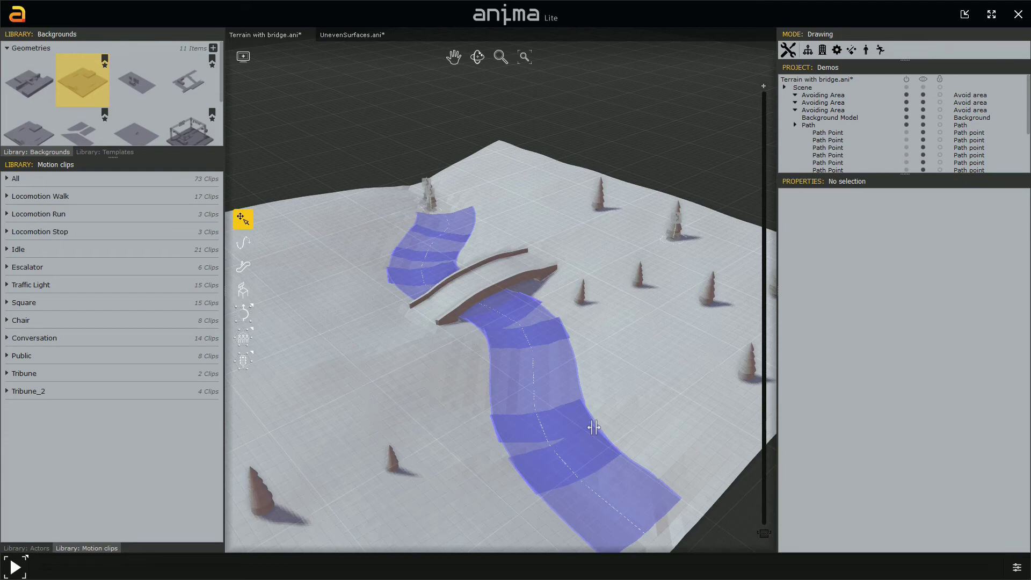
pyautogui.moveTo(593, 427); pyautogui.dragTo(568, 429)
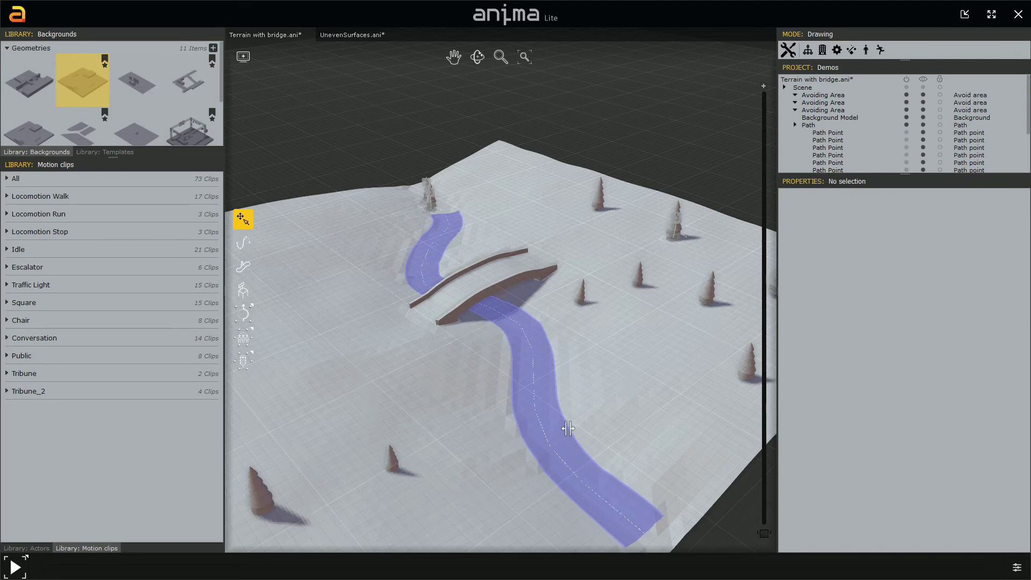
# Narrow the whole gorge path to a width of 1.91 and generate a crowd of 20 actors on it.
pyautogui.moveTo(569, 428); pyautogui.dragTo(563, 429)
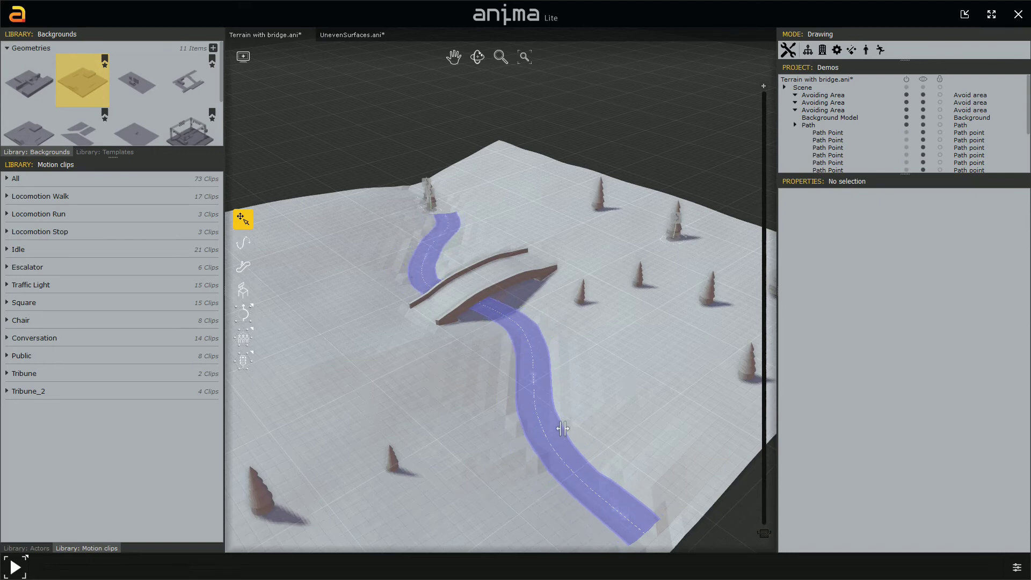
pyautogui.click(562, 428)
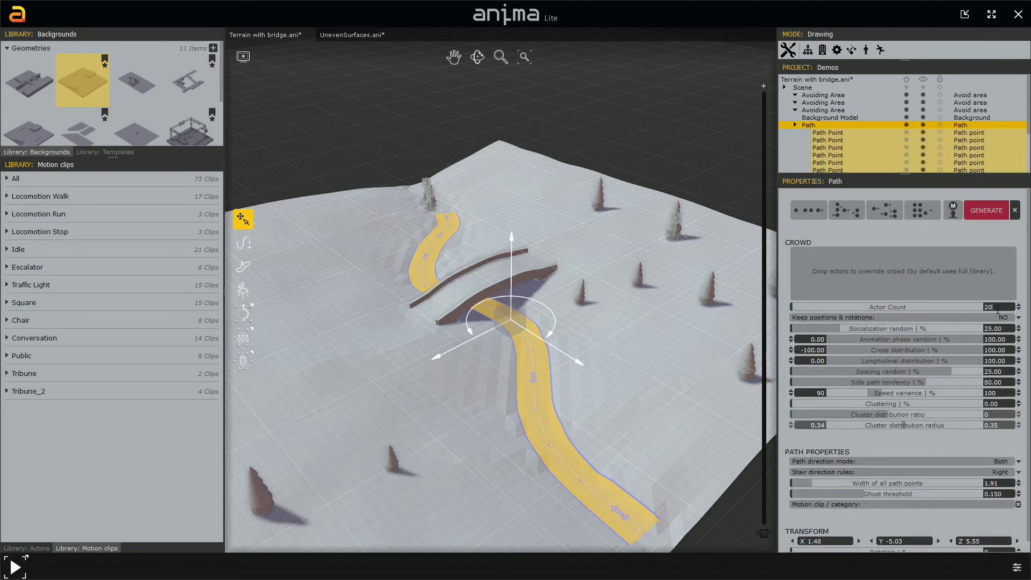
pyautogui.click(987, 214)
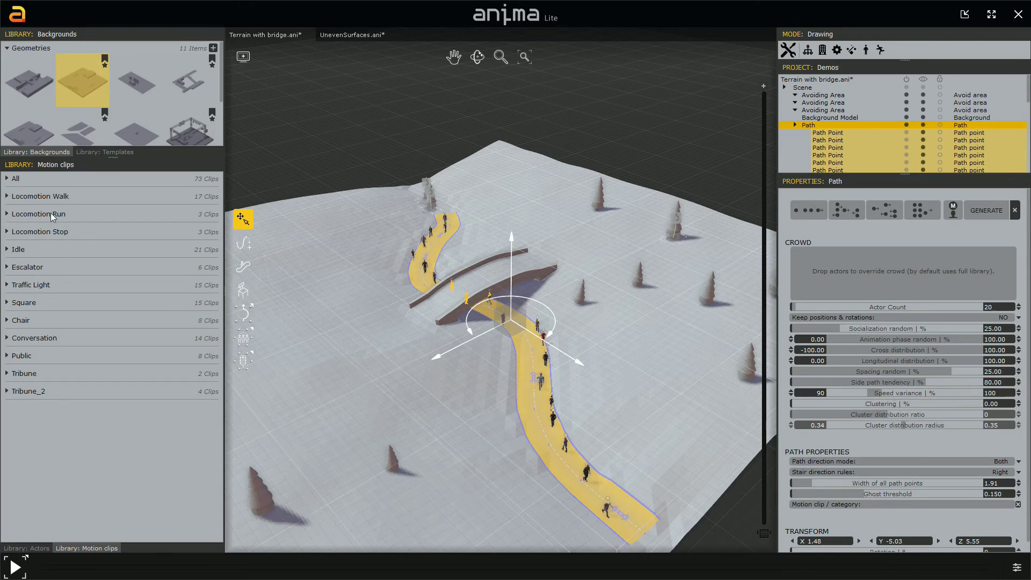
# Assign the Locomotion Run category as the gorge path's motion clip and preview the simulation briefly.
pyautogui.moveTo(50, 213); pyautogui.dragTo(907, 504)
pyautogui.press('space')
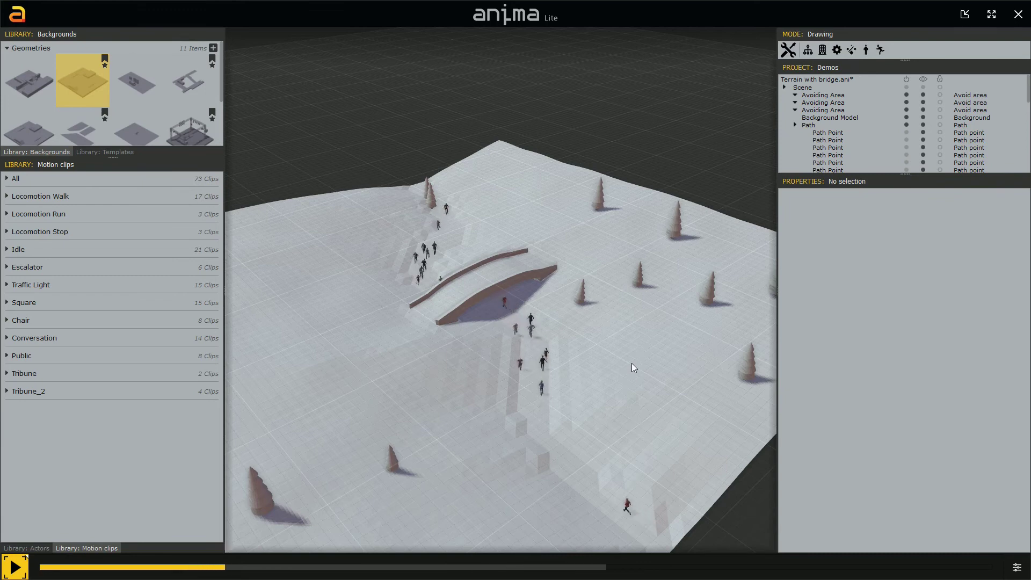
pyautogui.press('space')
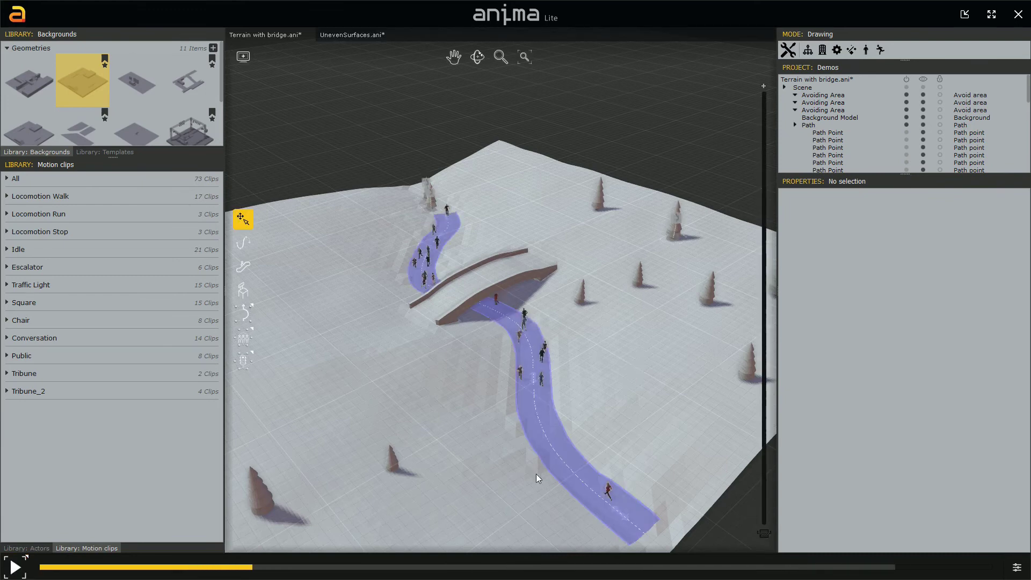
# Draw a multi-point path from about X -30.00, Z 19.83 on the near terrain, over the bridge, to the trees on the far side.
pyautogui.click(243, 244)
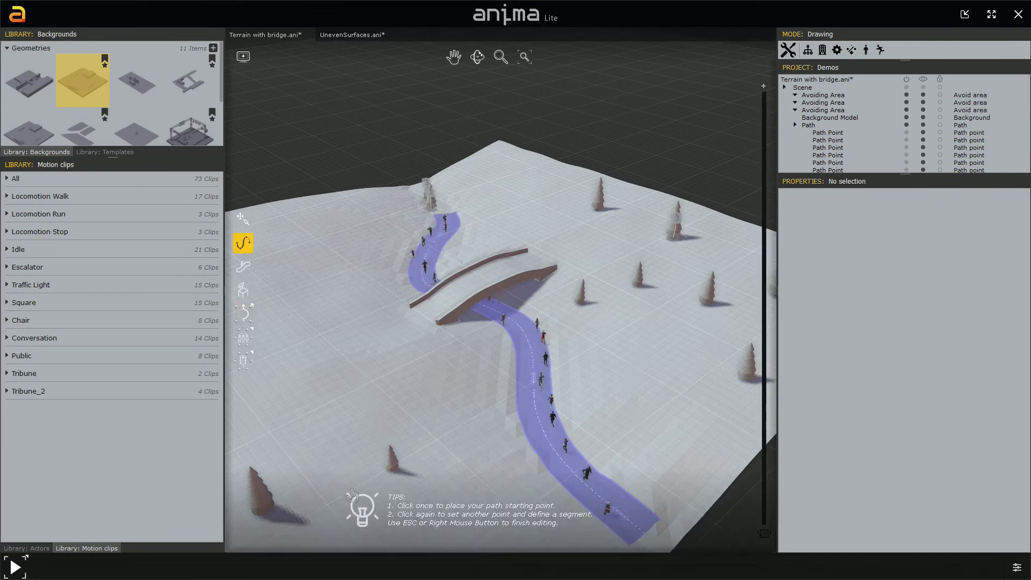
pyautogui.click(331, 516)
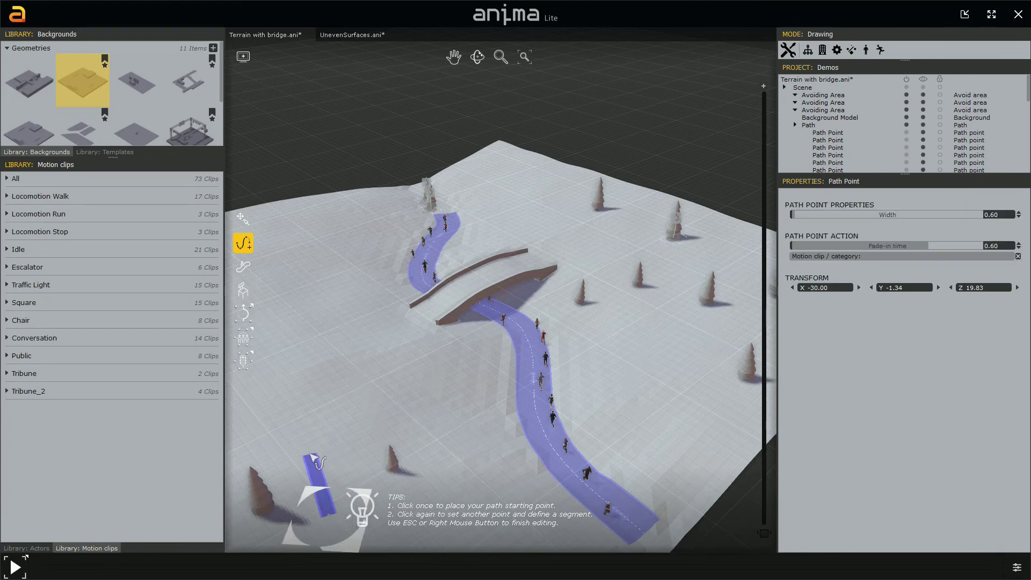
pyautogui.click(315, 359)
pyautogui.click(351, 330)
pyautogui.click(396, 320)
pyautogui.click(417, 315)
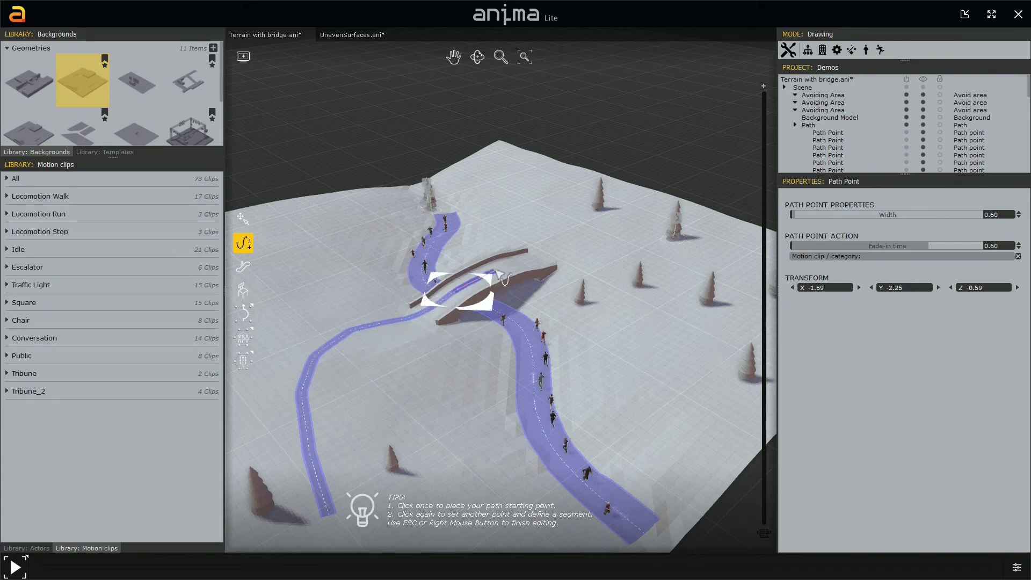
pyautogui.click(525, 264)
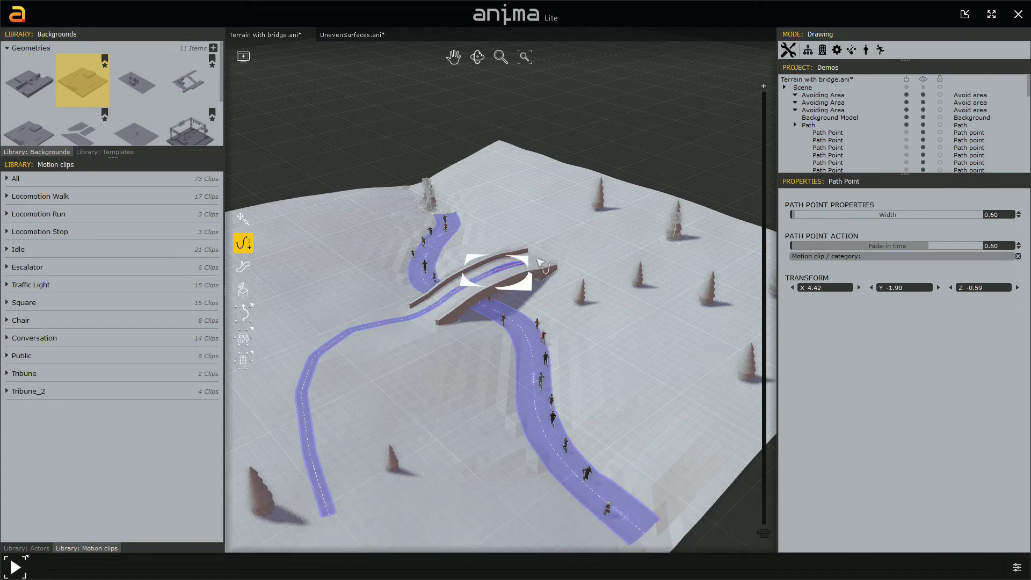
pyautogui.click(593, 246)
pyautogui.click(648, 255)
pyautogui.click(716, 272)
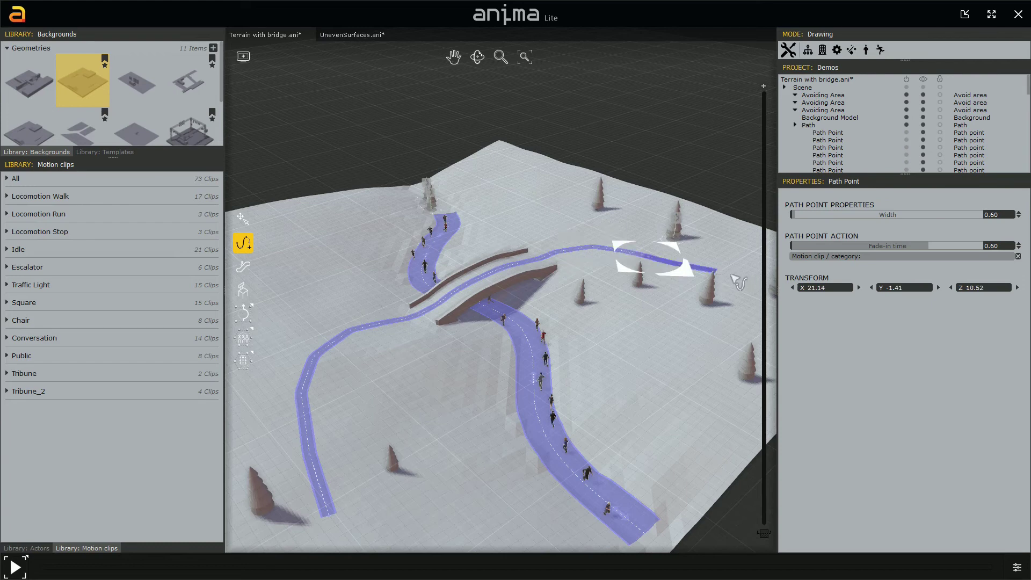
pyautogui.click(715, 270)
pyautogui.press('Escape')
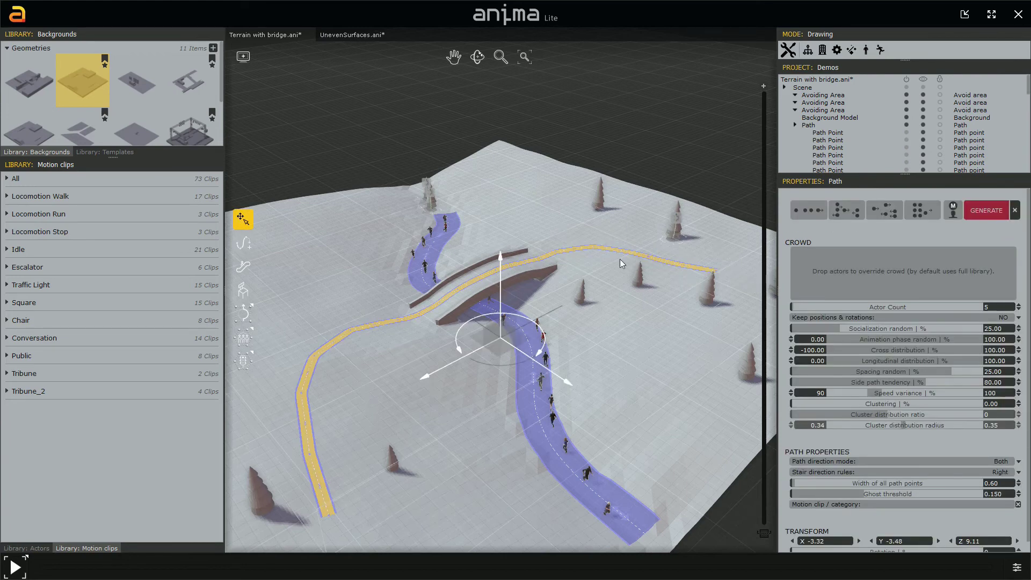
# Widen the whole bridge path to 2.31 so that it roughly fills the bridge deck.
pyautogui.click(568, 252)
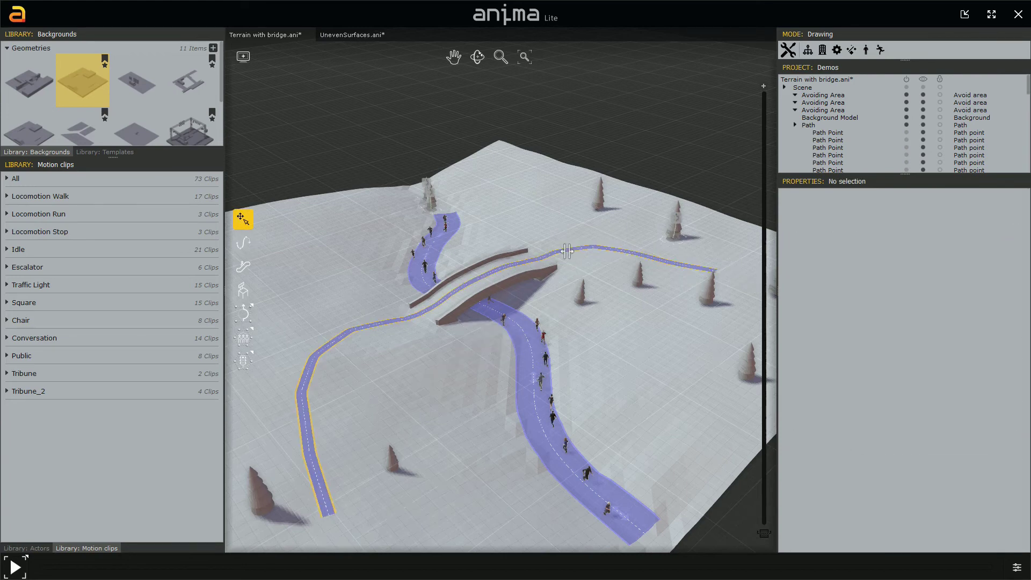
pyautogui.moveTo(567, 251); pyautogui.dragTo(570, 259)
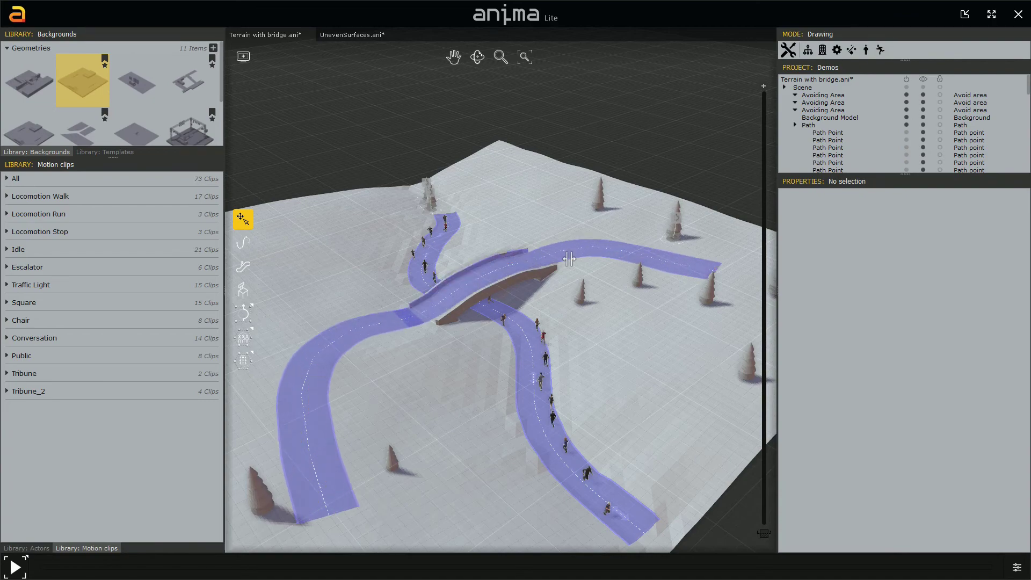
# Move the two path points on the near approach to the bridge to about X -11.86, Z -1.62 and X -16.99, Z -1.62.
pyautogui.keyDown('alt'); pyautogui.moveTo(454, 311); pyautogui.dragTo(507, 380, button='middle'); pyautogui.keyUp('alt')
pyautogui.moveTo(508, 380); pyautogui.dragTo(739, 457, button='middle')
pyautogui.scroll(5, 615, 416)
pyautogui.moveTo(517, 383); pyautogui.dragTo(604, 414, button='middle')
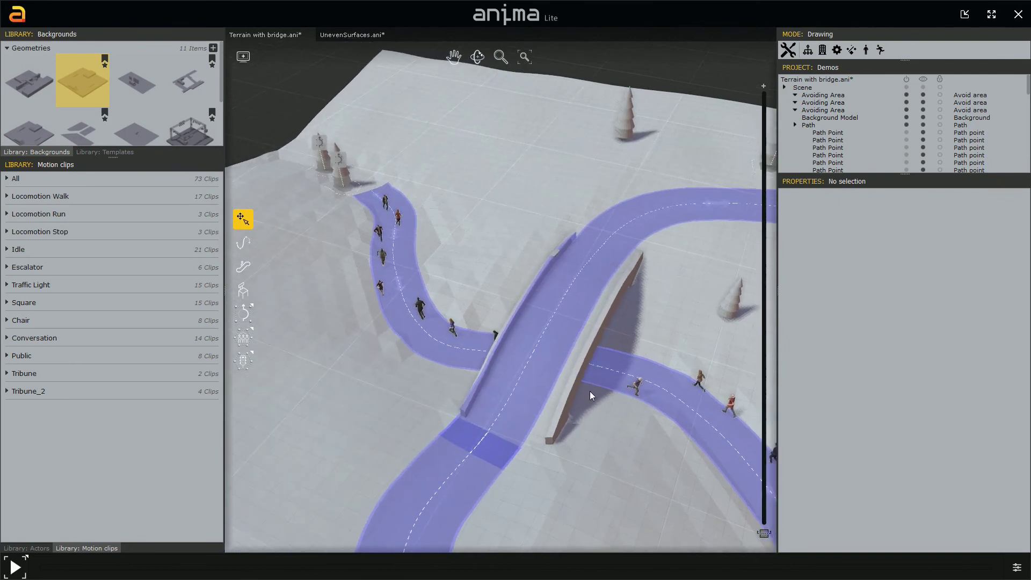
pyautogui.click(512, 344)
pyautogui.click(534, 352)
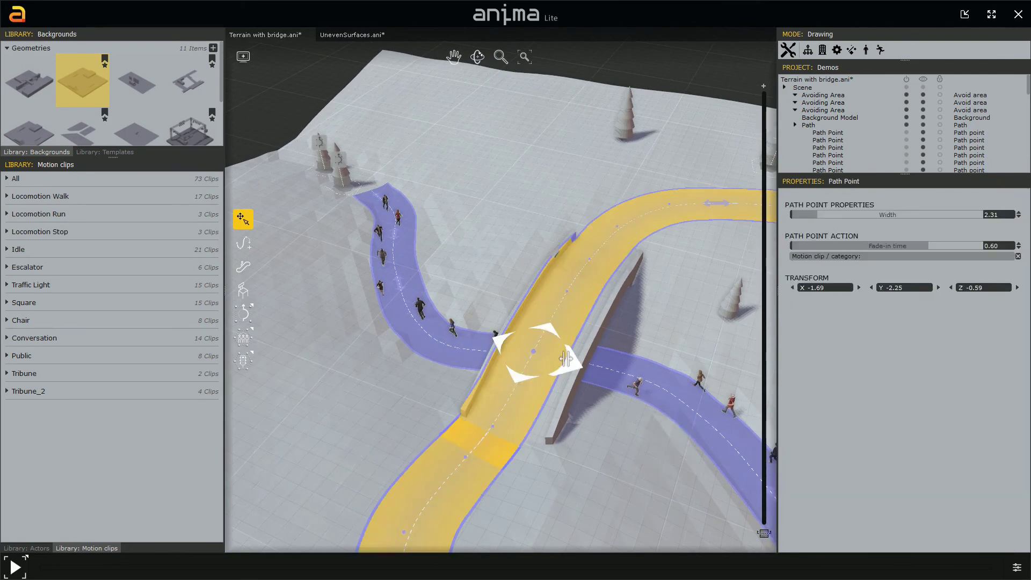
pyautogui.moveTo(580, 365); pyautogui.dragTo(544, 438)
pyautogui.moveTo(469, 472); pyautogui.dragTo(471, 430, button='middle')
pyautogui.moveTo(471, 430); pyautogui.dragTo(446, 431)
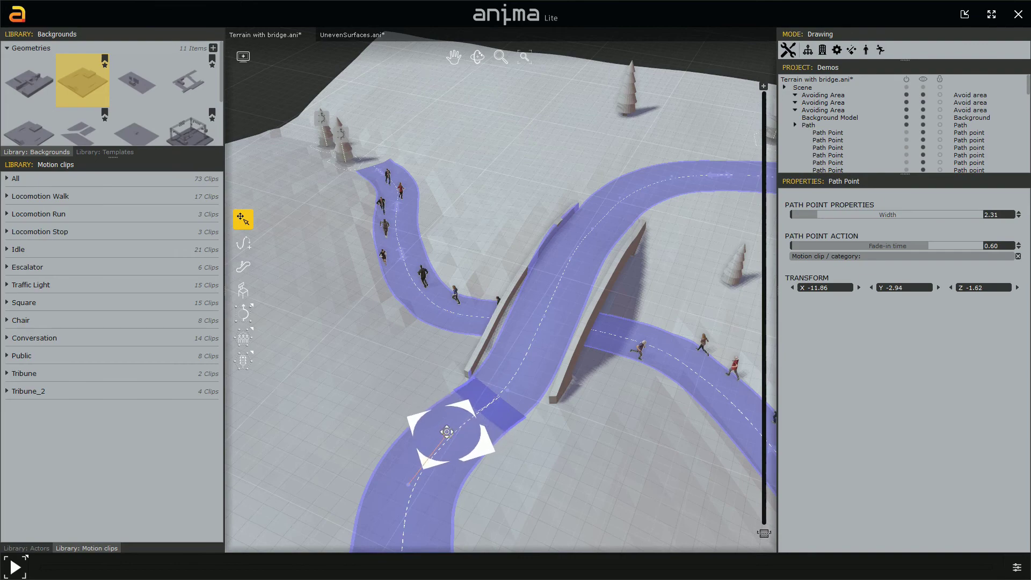
pyautogui.moveTo(443, 503); pyautogui.dragTo(453, 396, button='middle')
pyautogui.moveTo(421, 378); pyautogui.dragTo(410, 388)
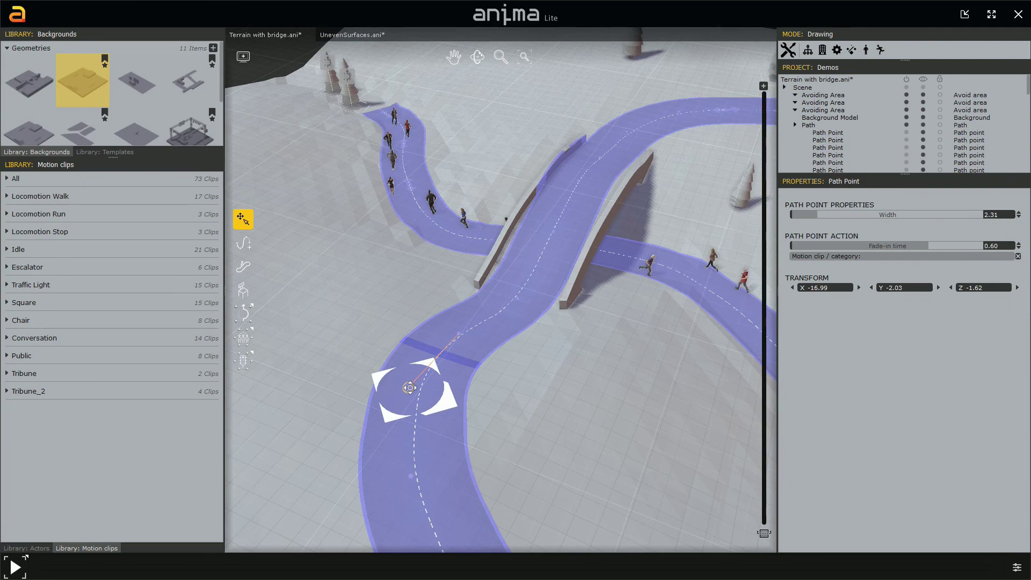
# Shift the path point at the far end of the bridge to about Z -0.16 so the path fits between the railings.
pyautogui.moveTo(567, 293); pyautogui.dragTo(363, 534, button='middle')
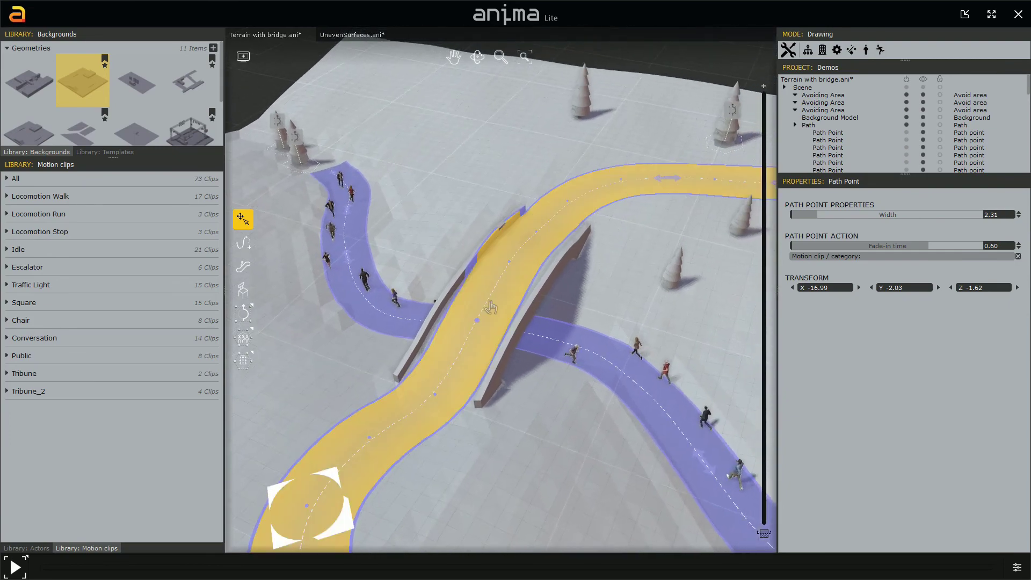
pyautogui.click(505, 267)
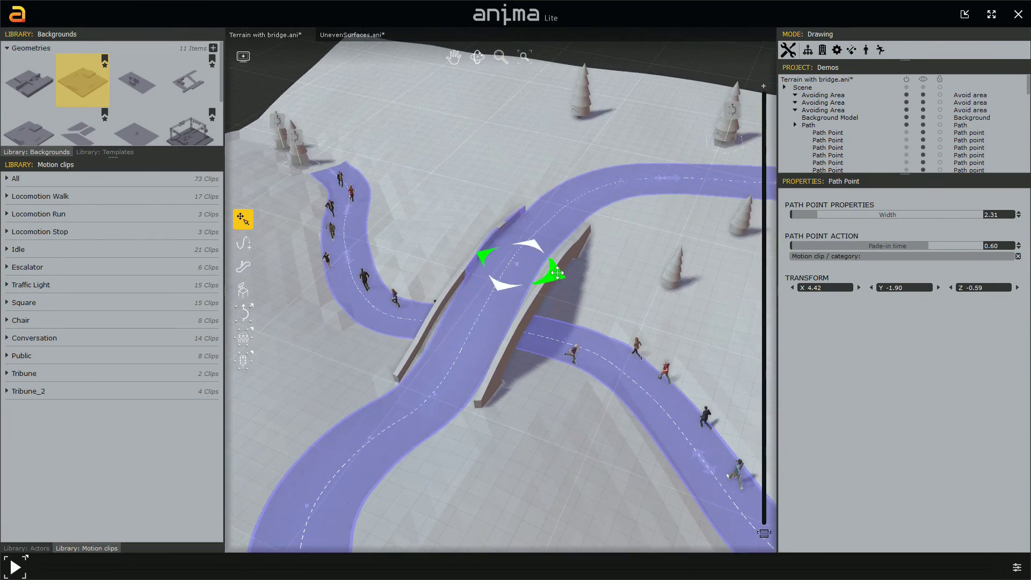
pyautogui.click(558, 273)
pyautogui.click(539, 237)
pyautogui.click(537, 235)
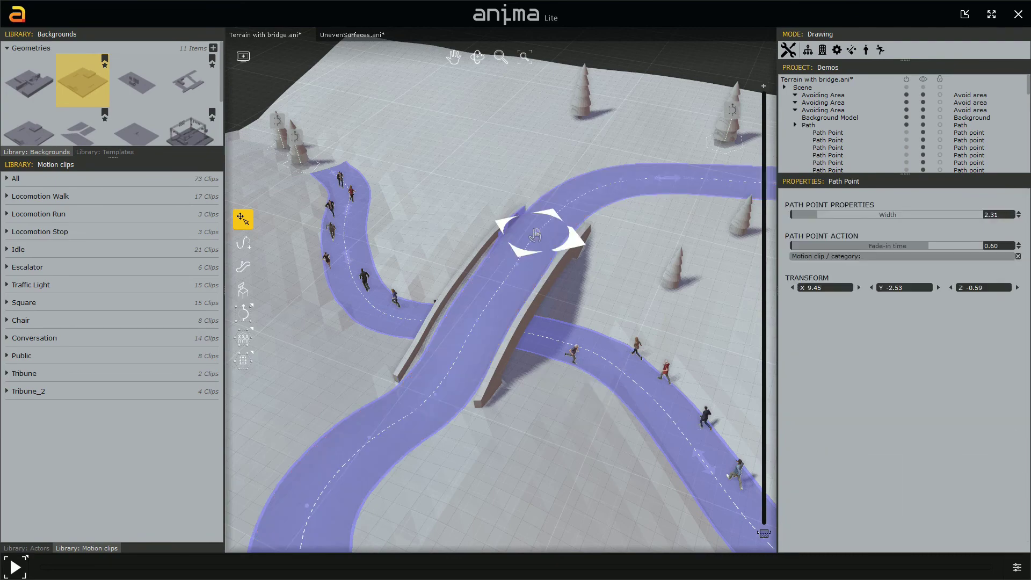
pyautogui.moveTo(573, 244); pyautogui.dragTo(565, 244)
pyautogui.moveTo(497, 333); pyautogui.dragTo(468, 379, button='middle')
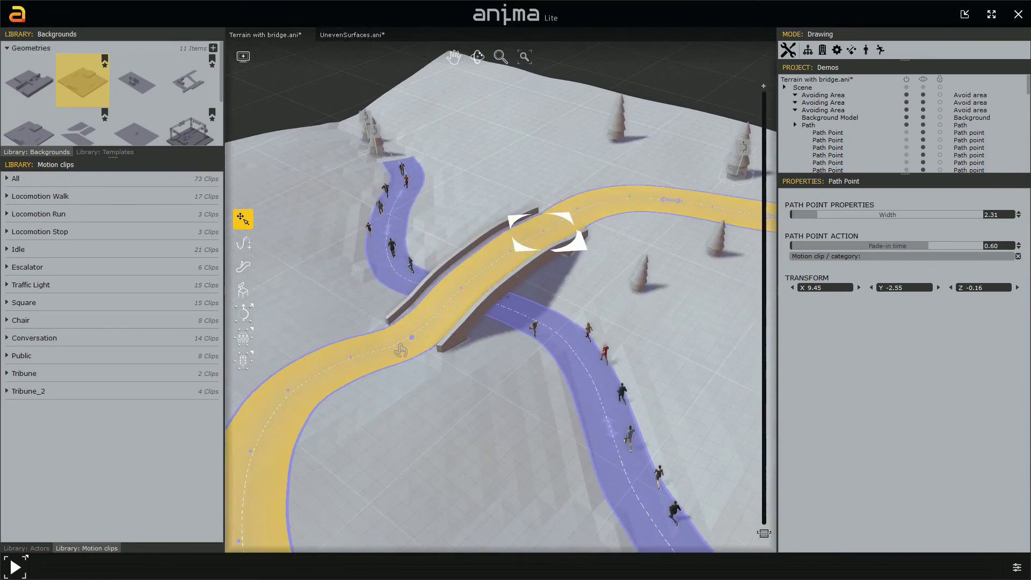
# Set the bridge path's actor count to 15 and generate its crowd.
pyautogui.click(397, 345)
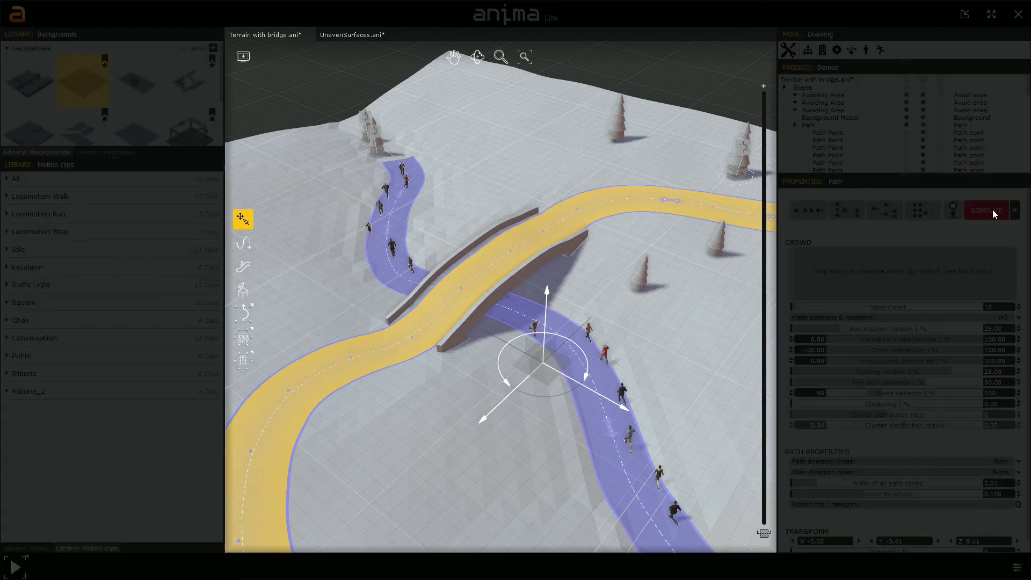
pyautogui.click(992, 208)
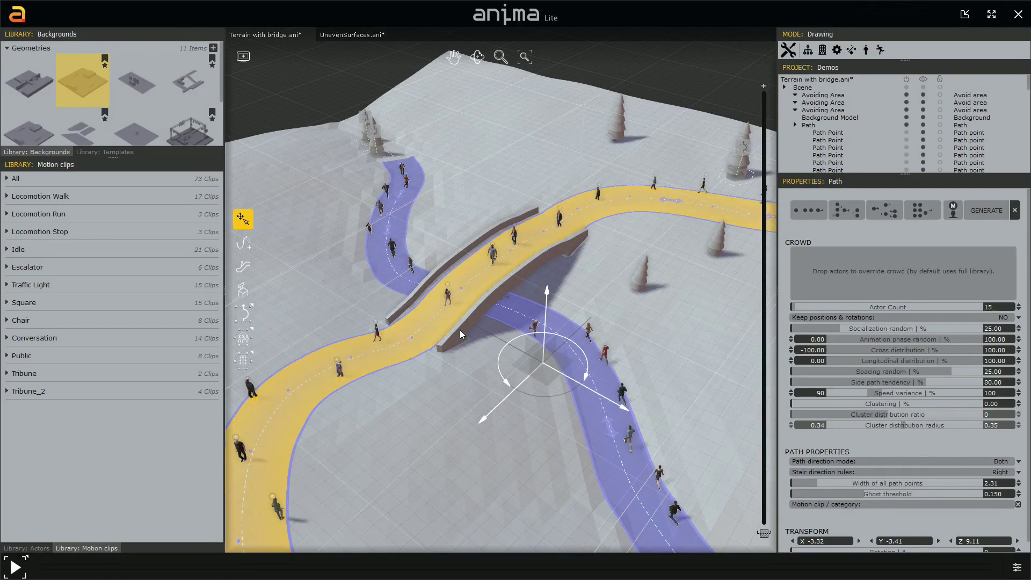
pyautogui.moveTo(462, 412); pyautogui.dragTo(488, 374, button='middle')
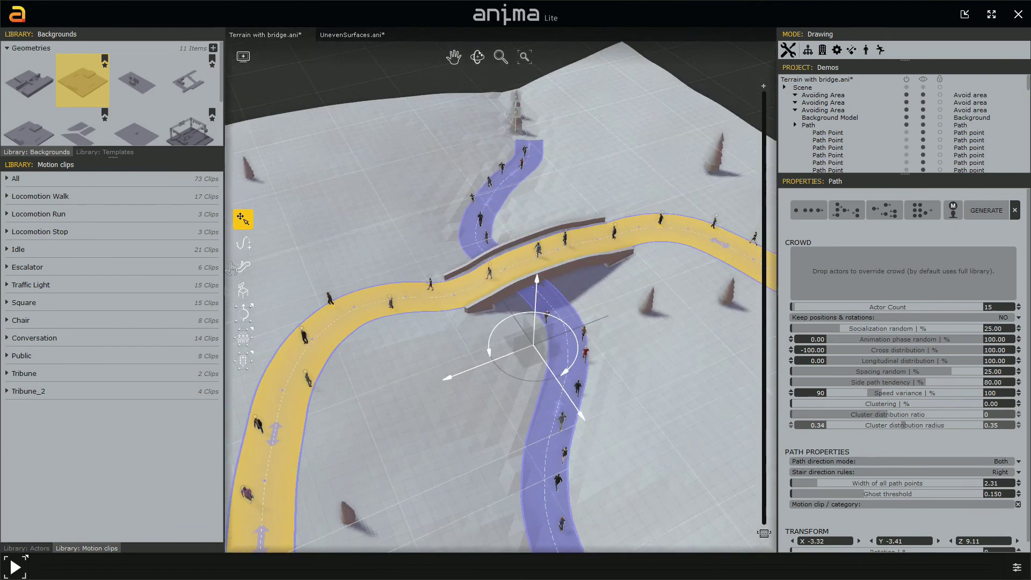
# Draw a third multi-point path from about X -11.92, Z -20.41, across the bridge path and the gorge, to the terrain beyond it.
pyautogui.click(244, 242)
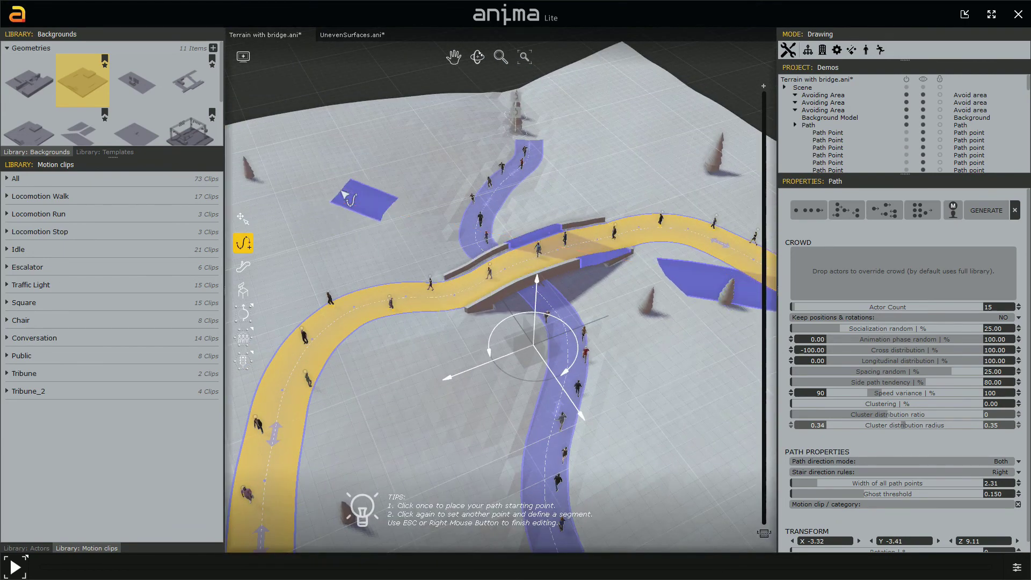
pyautogui.rightClick(354, 204)
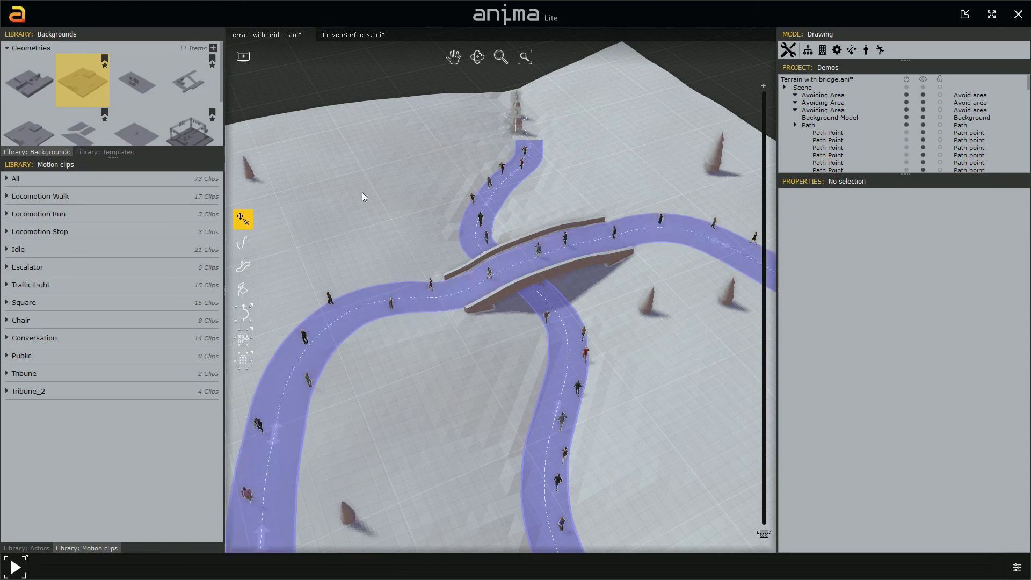
pyautogui.press('p')
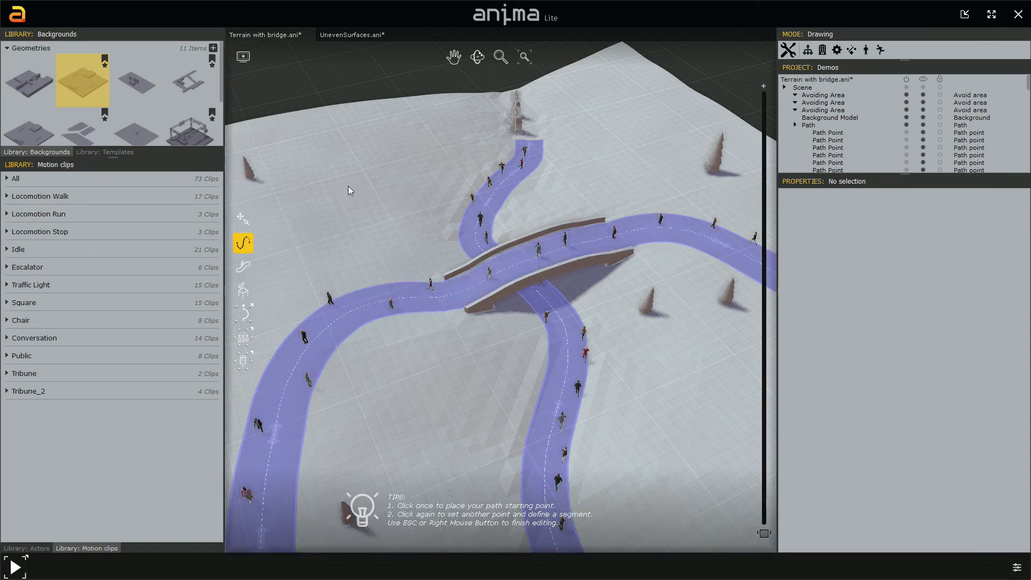
pyautogui.click(348, 187)
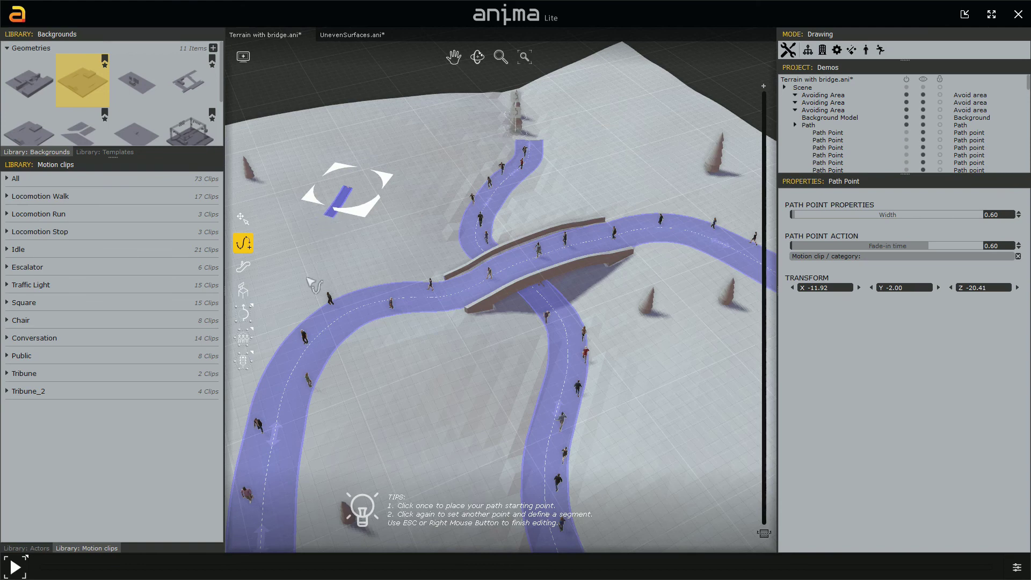
pyautogui.click(326, 321)
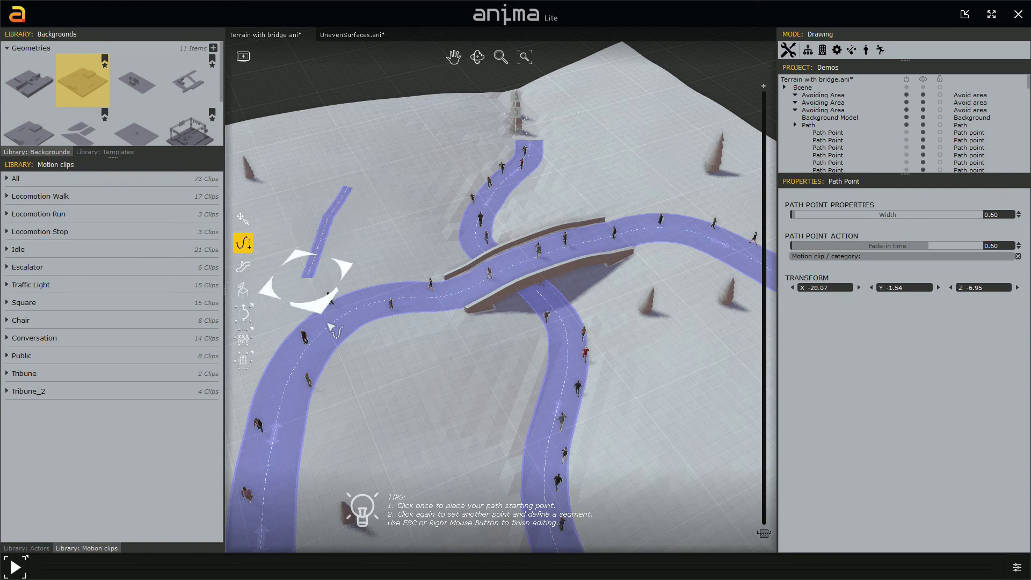
pyautogui.click(371, 386)
pyautogui.click(426, 425)
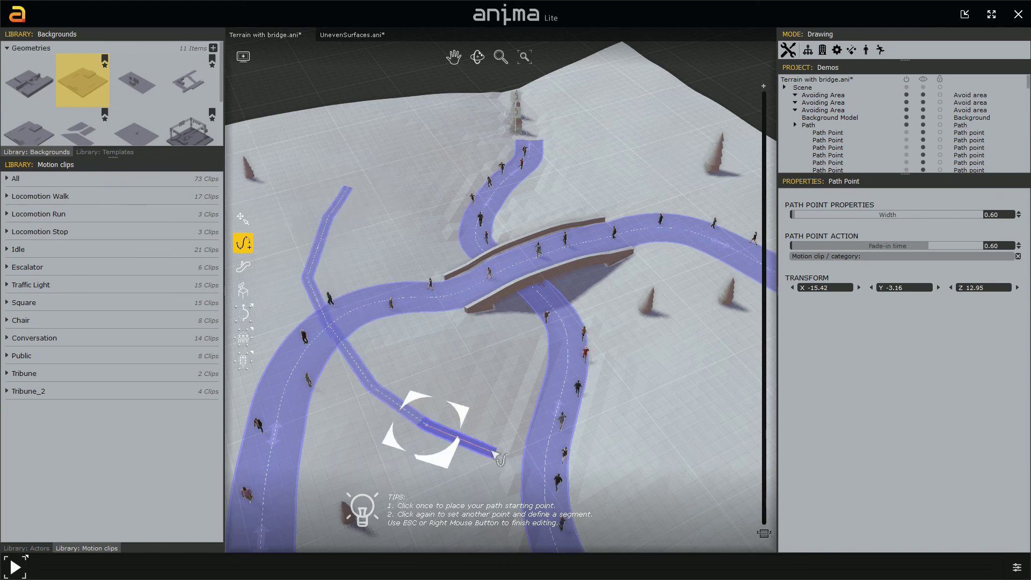
pyautogui.click(546, 467)
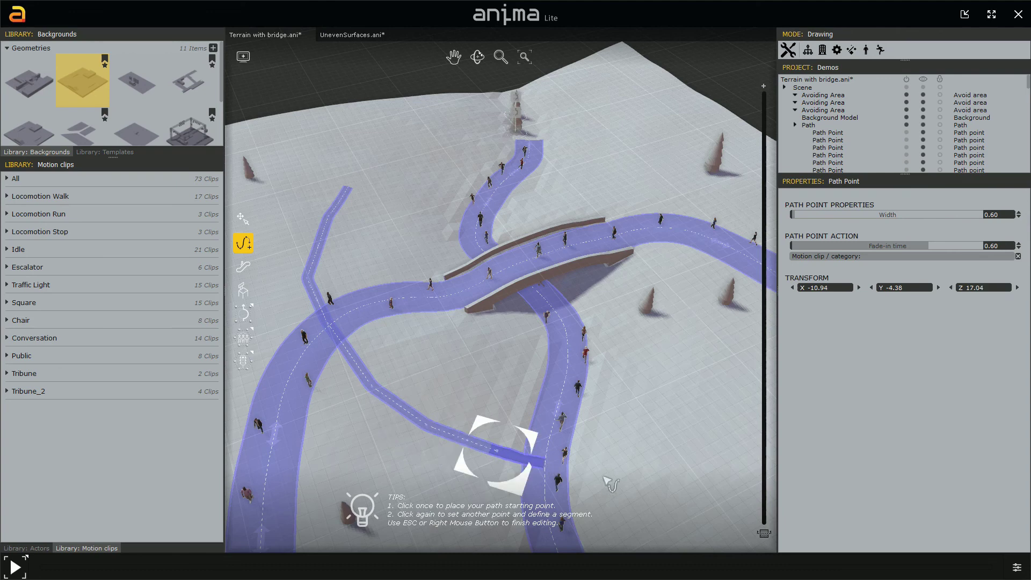
pyautogui.click(696, 459)
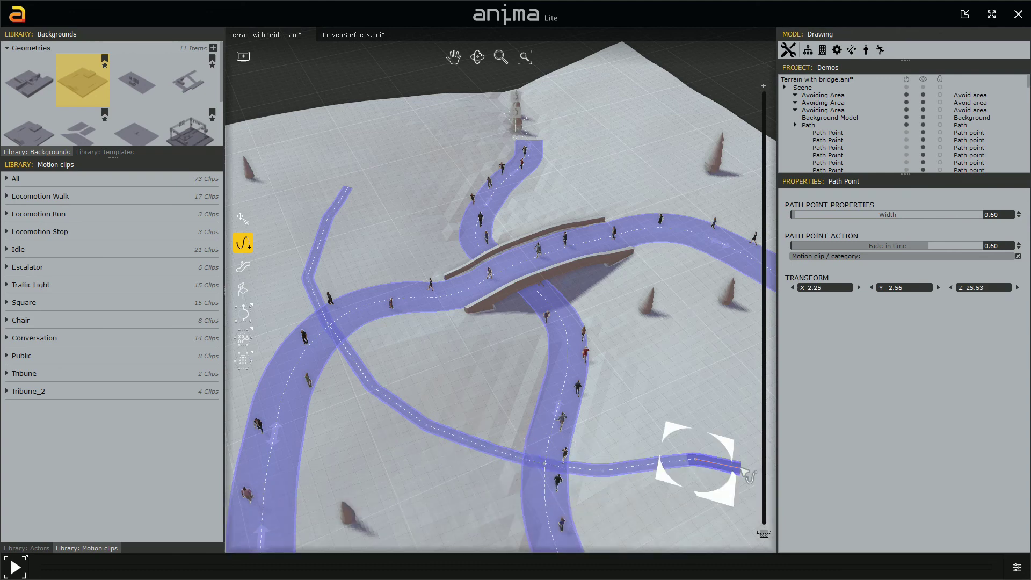
pyautogui.click(742, 469)
pyautogui.rightClick(597, 475)
# Widen the whole crossing path to 1.42 and generate a crowd of 10 actors on it.
pyautogui.click(587, 479)
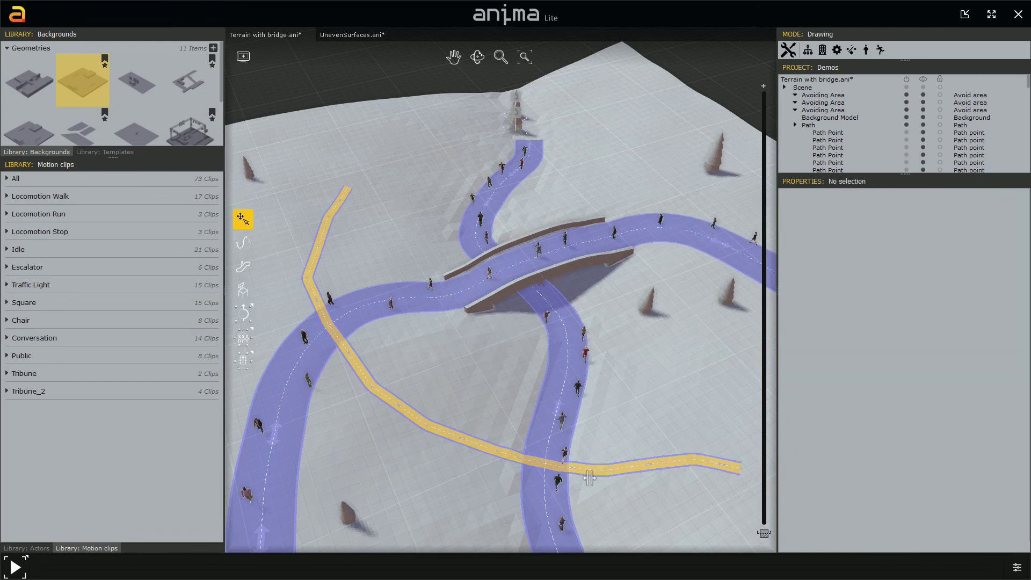
pyautogui.moveTo(584, 478); pyautogui.dragTo(582, 485)
pyautogui.click(600, 468)
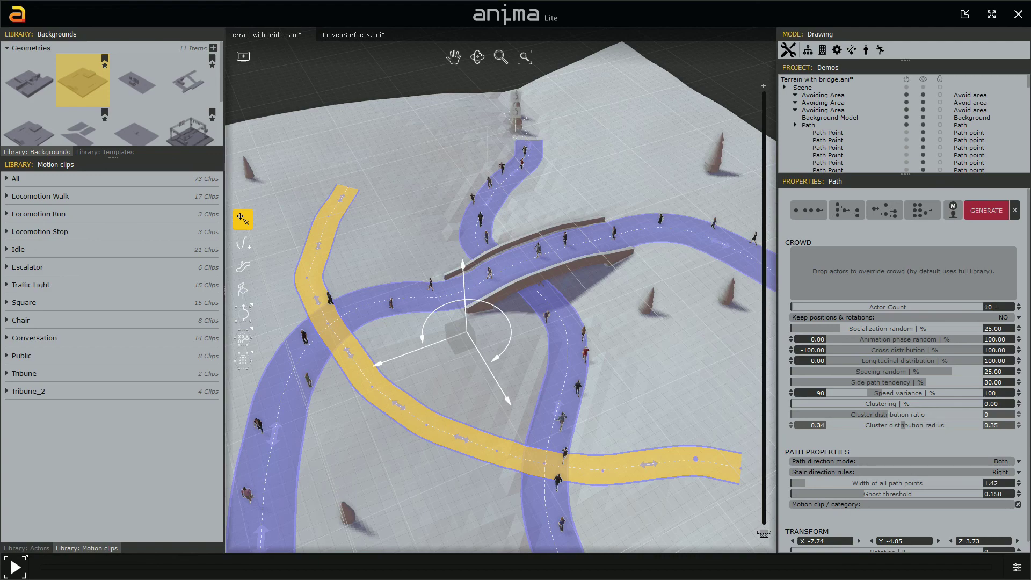
pyautogui.click(999, 212)
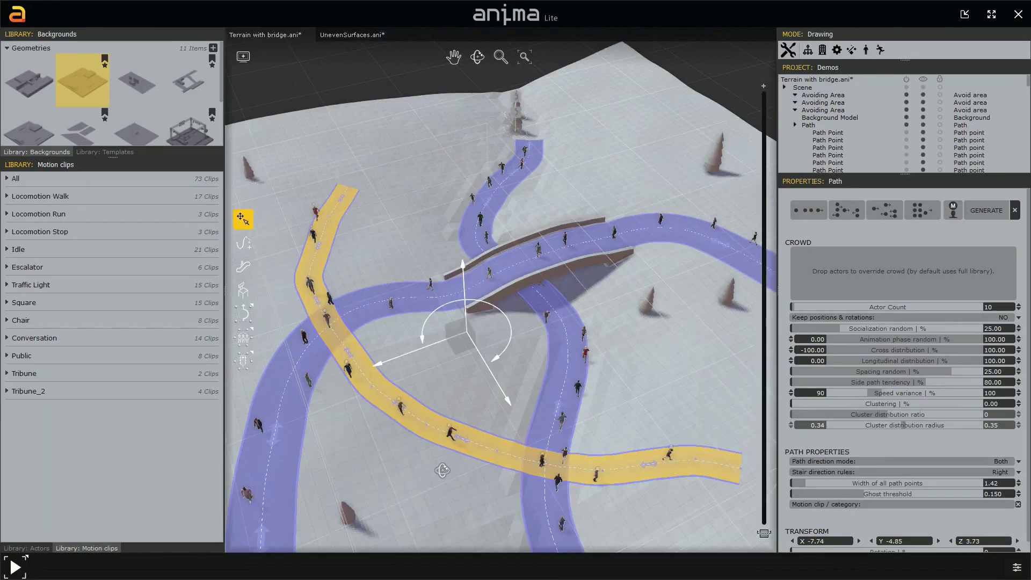
# Preview the simulation of all three crowds from a lower view of the bridge and gorge.
pyautogui.moveTo(473, 468); pyautogui.dragTo(477, 397, button='right')
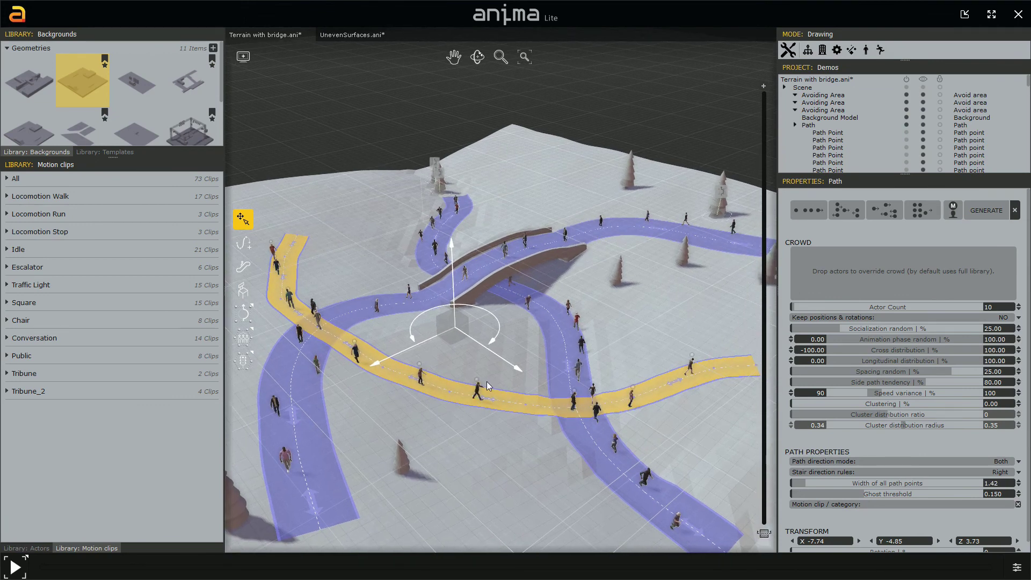
pyautogui.press('space')
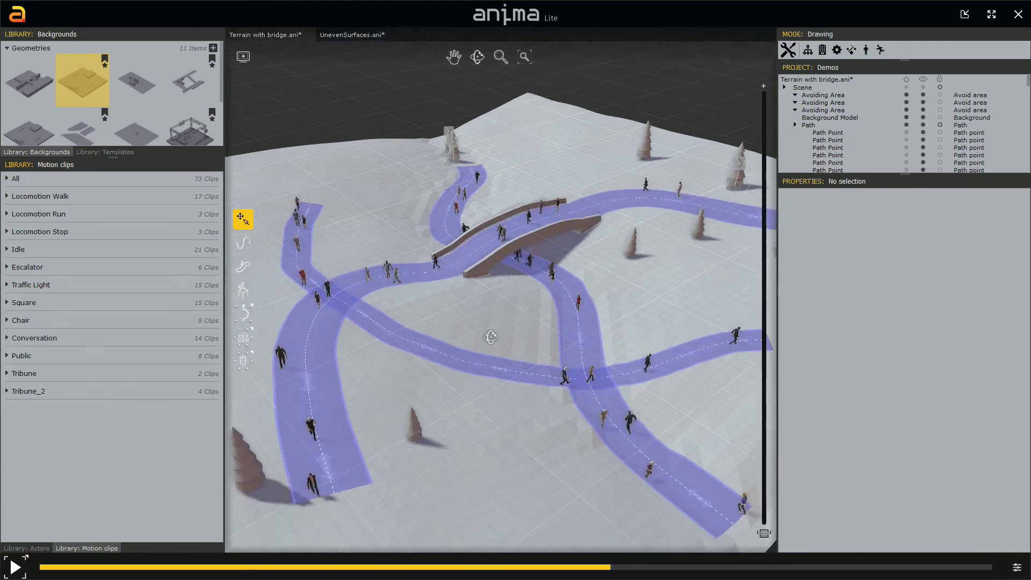
pyautogui.moveTo(491, 337); pyautogui.dragTo(498, 293, button='middle')
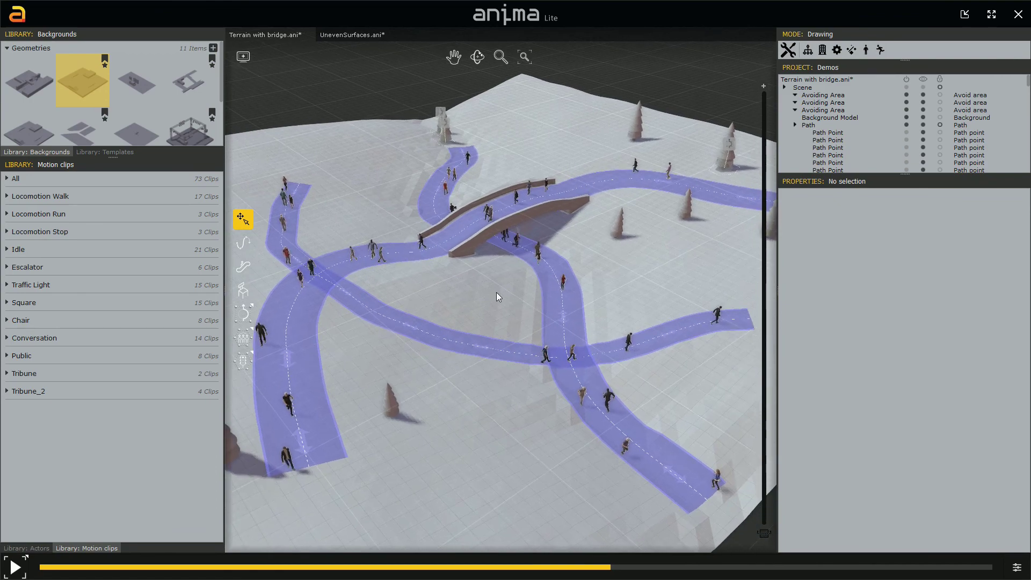